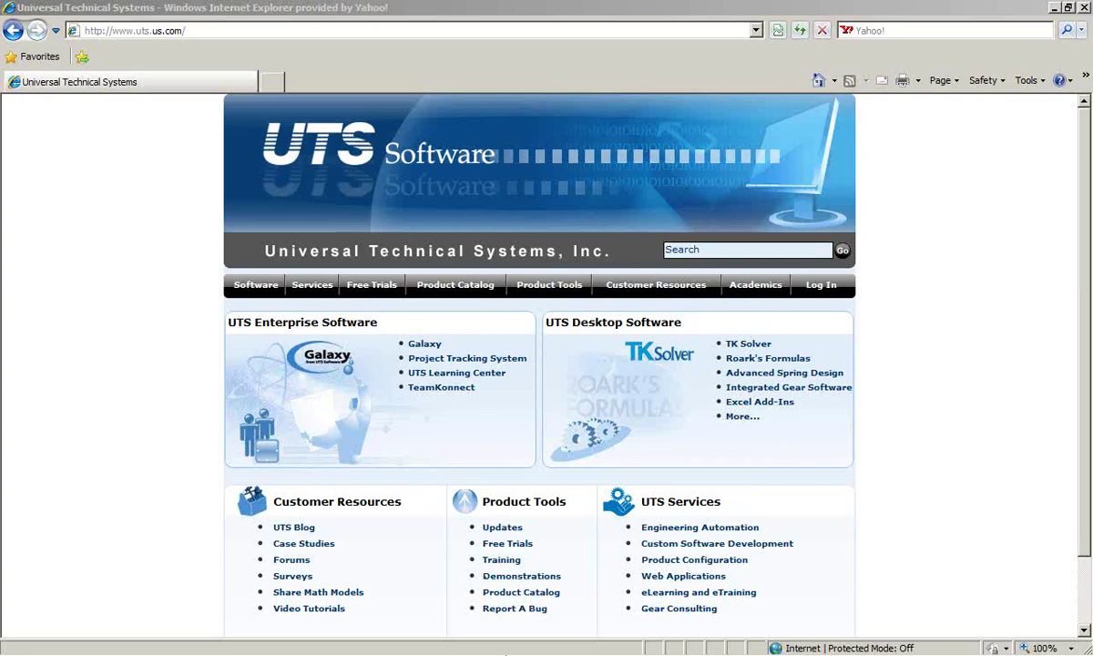
Step: Switch from Internet Explorer to the solved pipeflow.tkw model in TK Solver
mouse_move(469, 649)
left_click(353, 646)
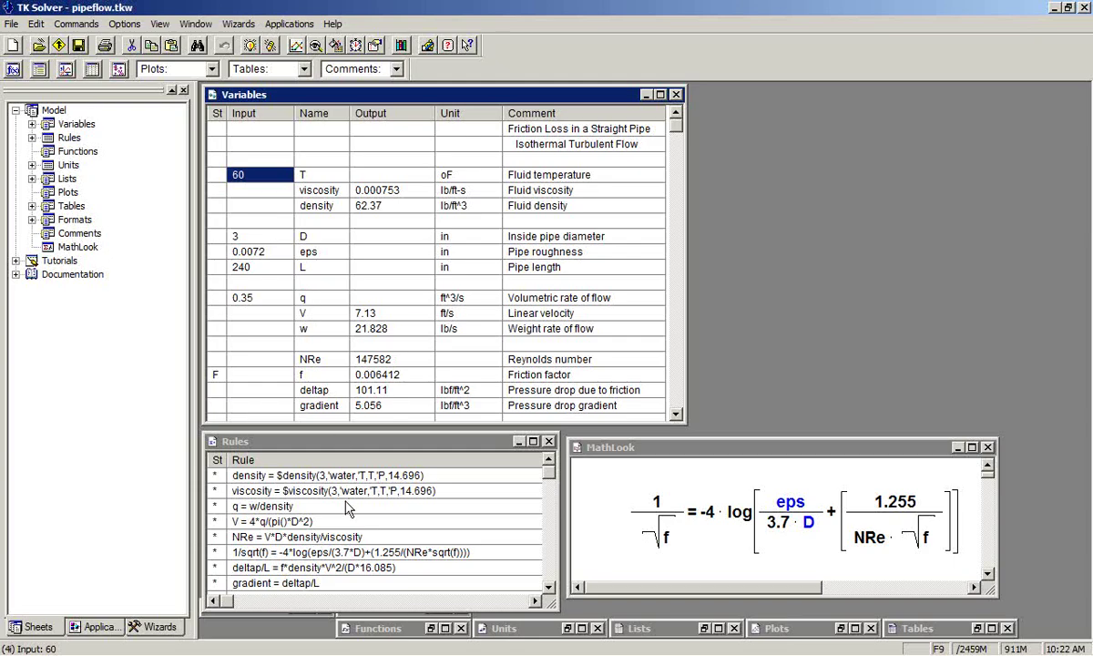
Step: Solve the pipe-flow model, giving velocity 7.13 ft/s and friction factor 0.006412
left_click(248, 46)
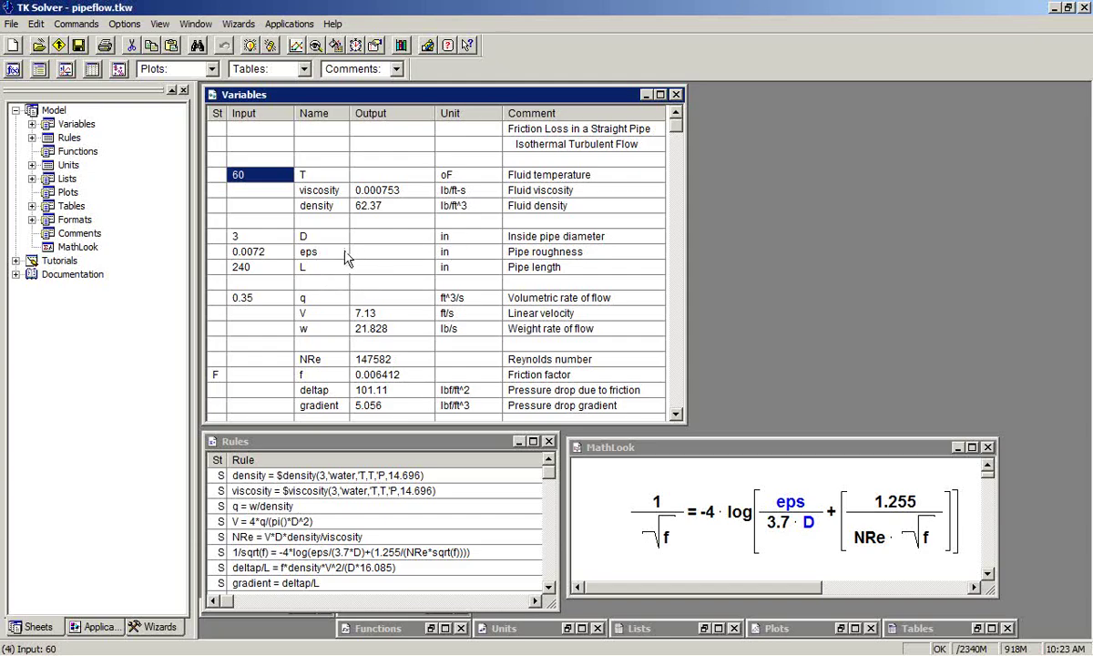
Step: Enter 0.001 as f's input and solve, dismissing the inconsistency warning
left_click(256, 375)
type(".0")
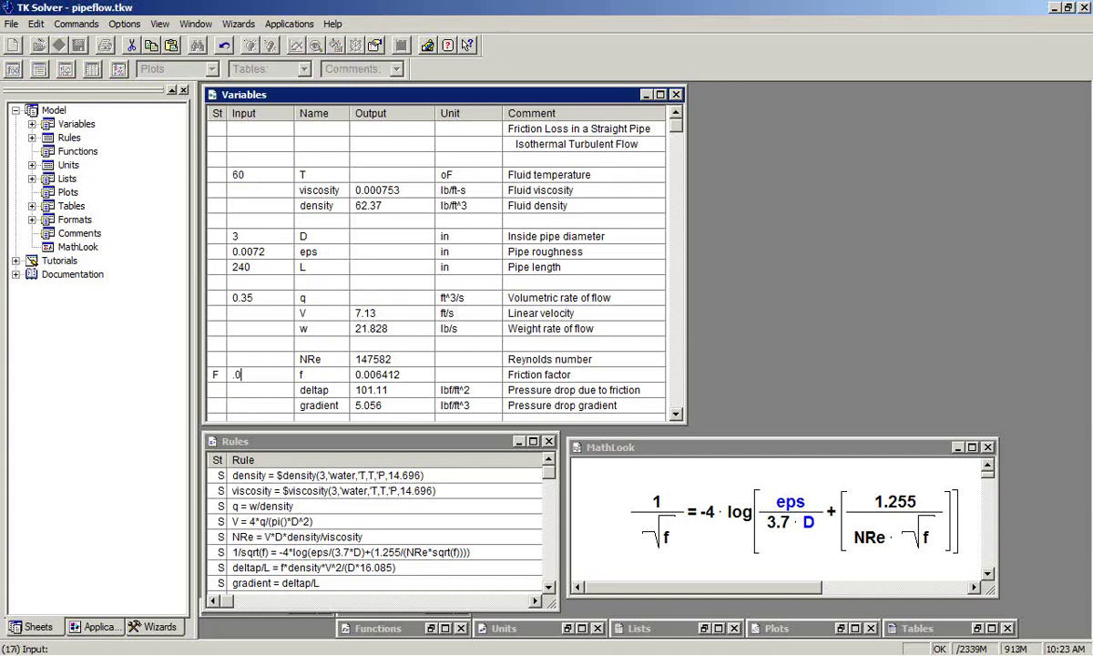
type("01")
key("Return")
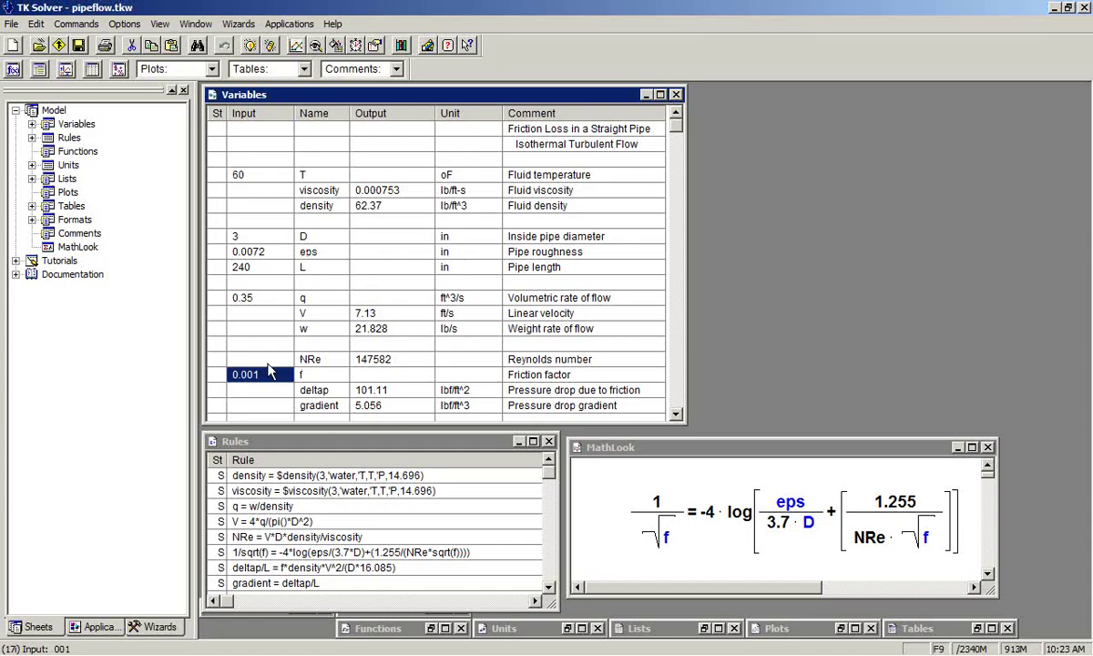
left_click(248, 47)
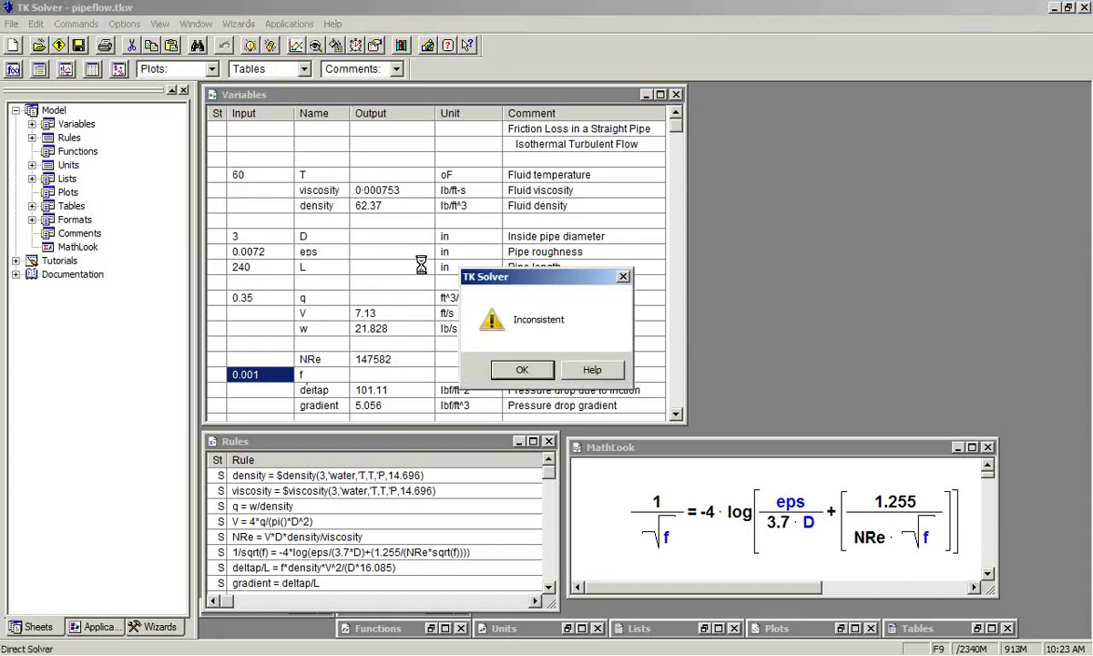
left_click(522, 371)
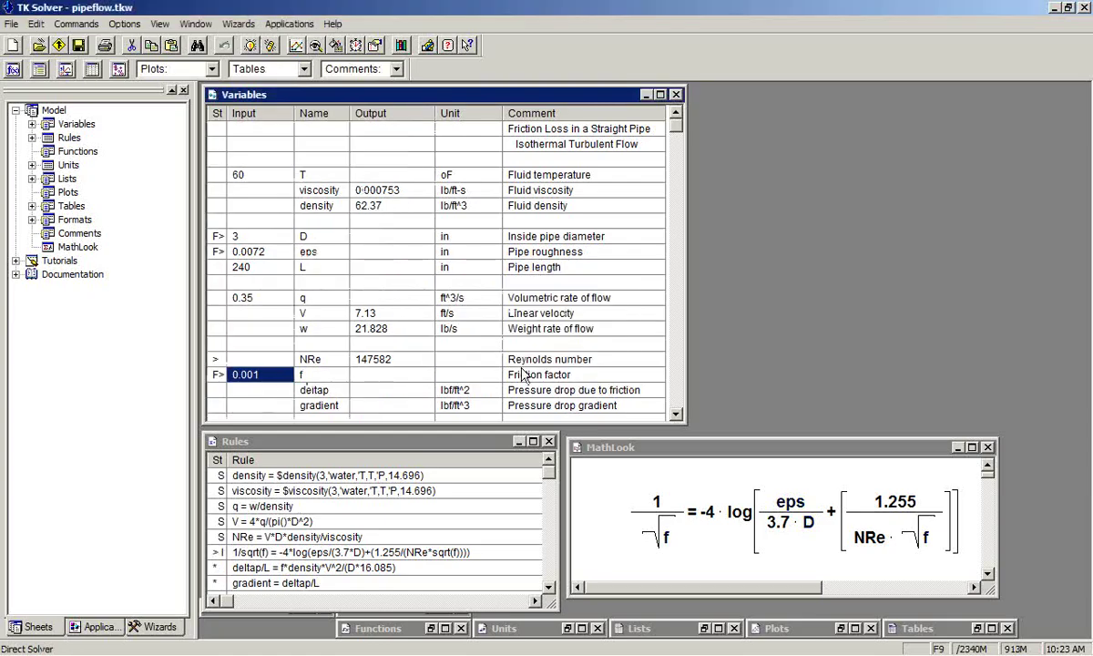
Step: Edit the 1/sqrt(f) friction-factor rule to append an error term
left_click(217, 557)
left_click(470, 552)
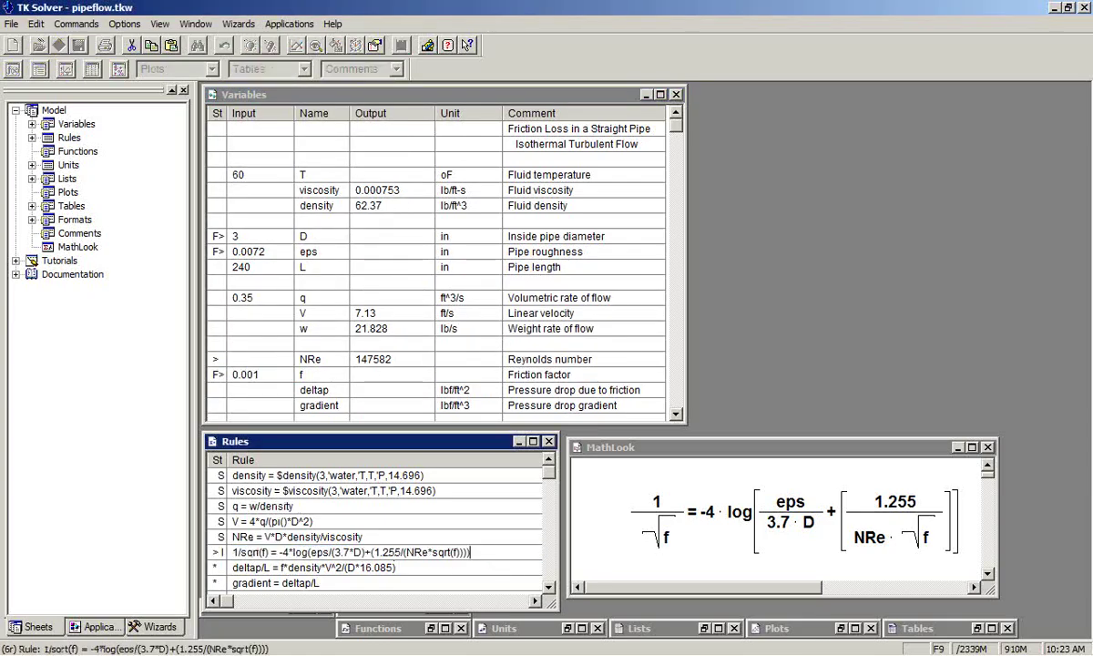
type("- e")
Step: Commit the rule with its error term and solve, giving an error of about 19.47
key("Return")
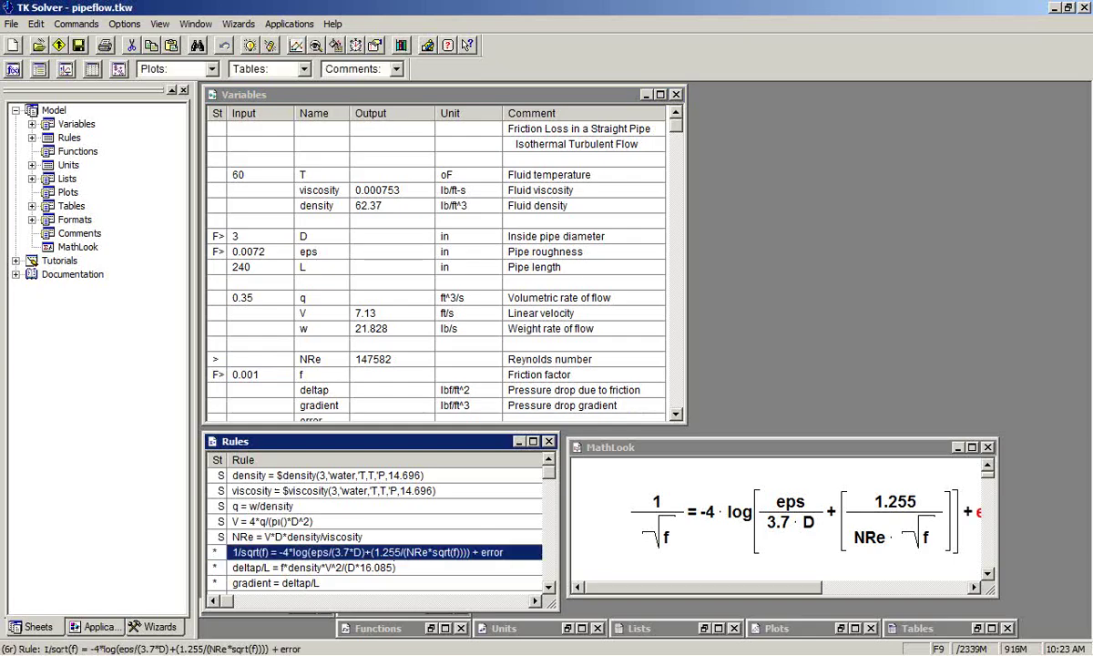
scroll(312, 224, "down", 1)
scroll(312, 224, "up", 1)
left_click(314, 224)
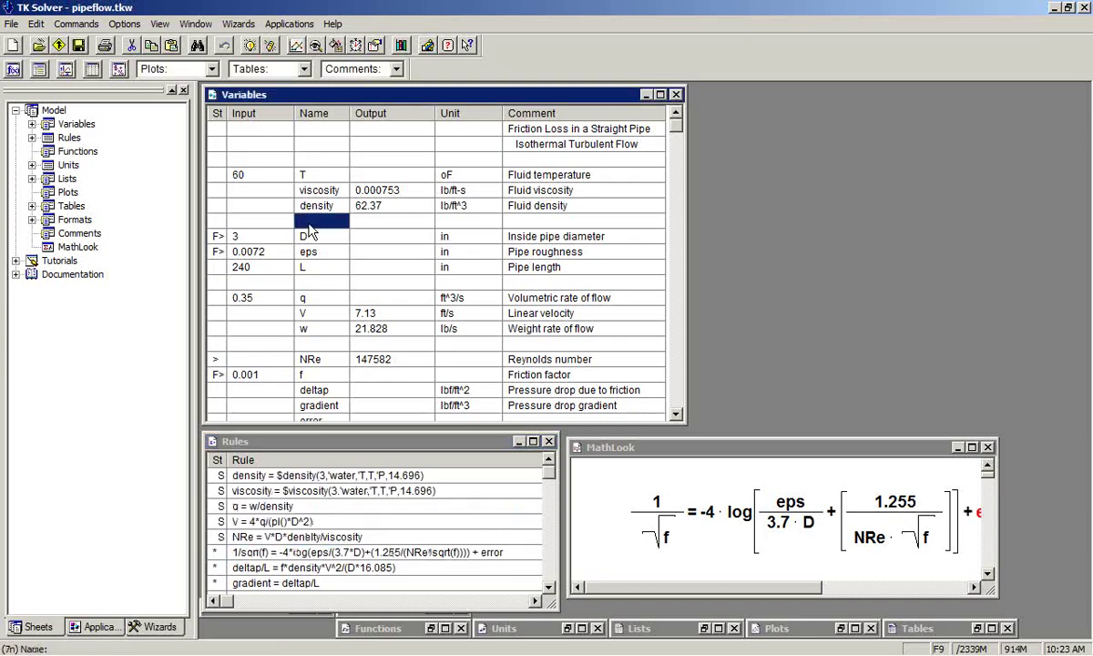
scroll(302, 228, "down", 2)
left_click(230, 44)
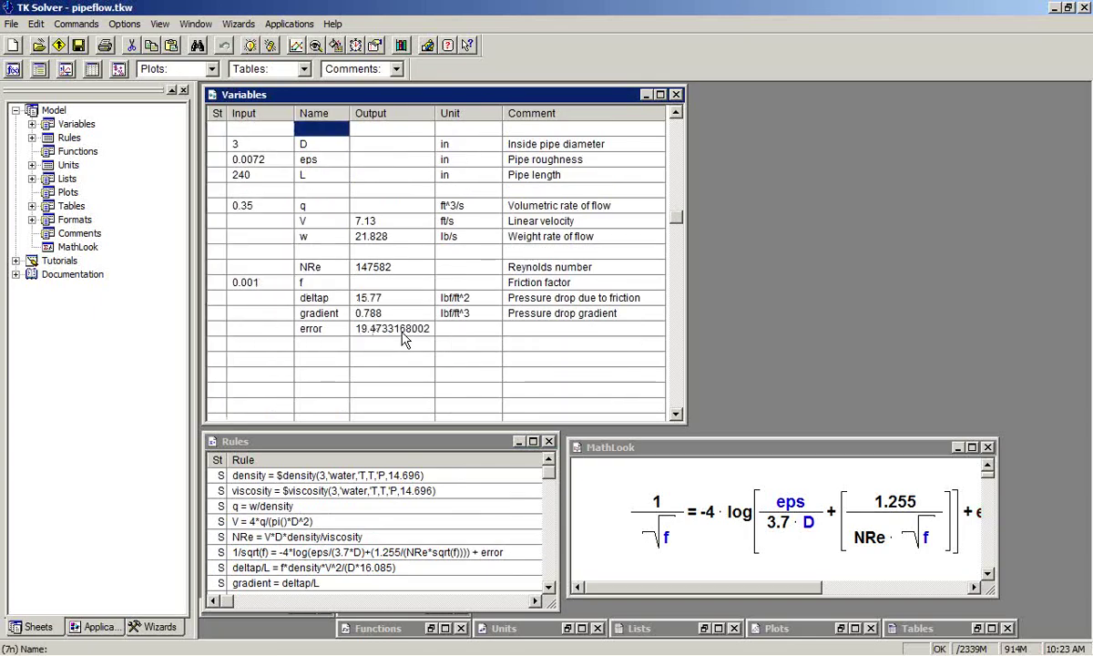
Step: Change f's input to 0.008 and re-solve, bringing the error to about -1.33
left_click(266, 285)
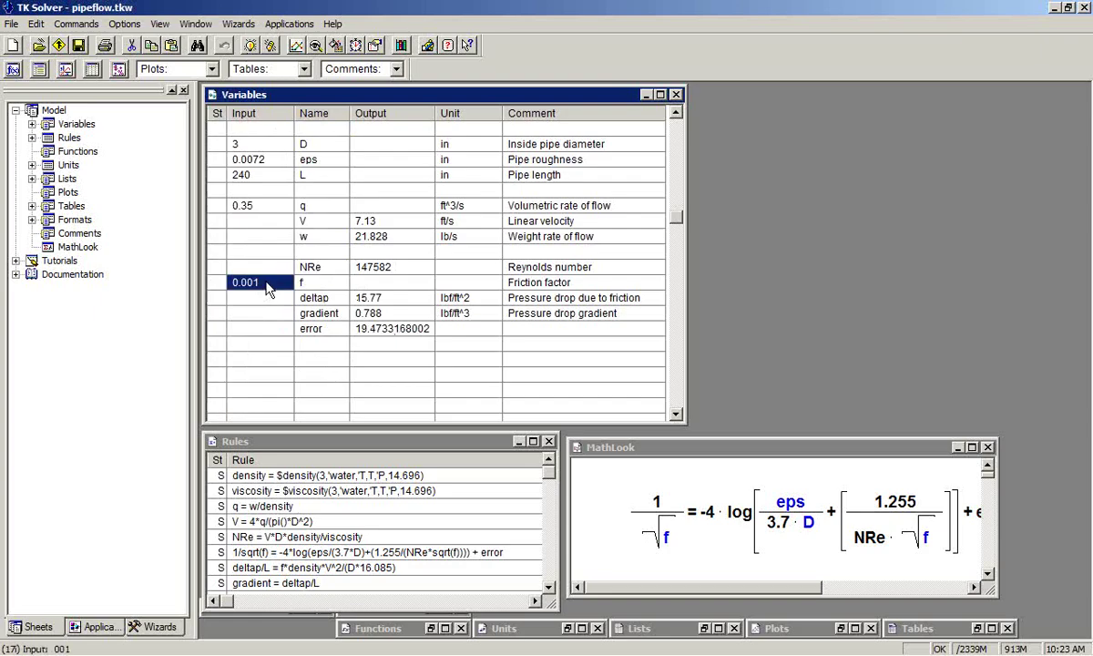
type(".008")
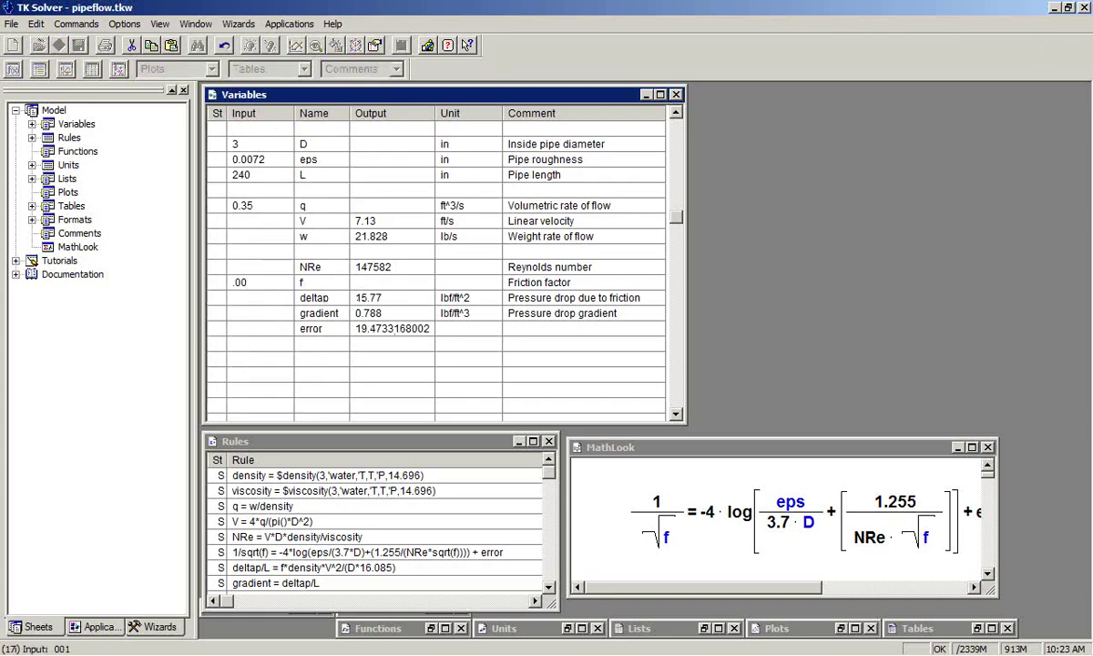
key("Return")
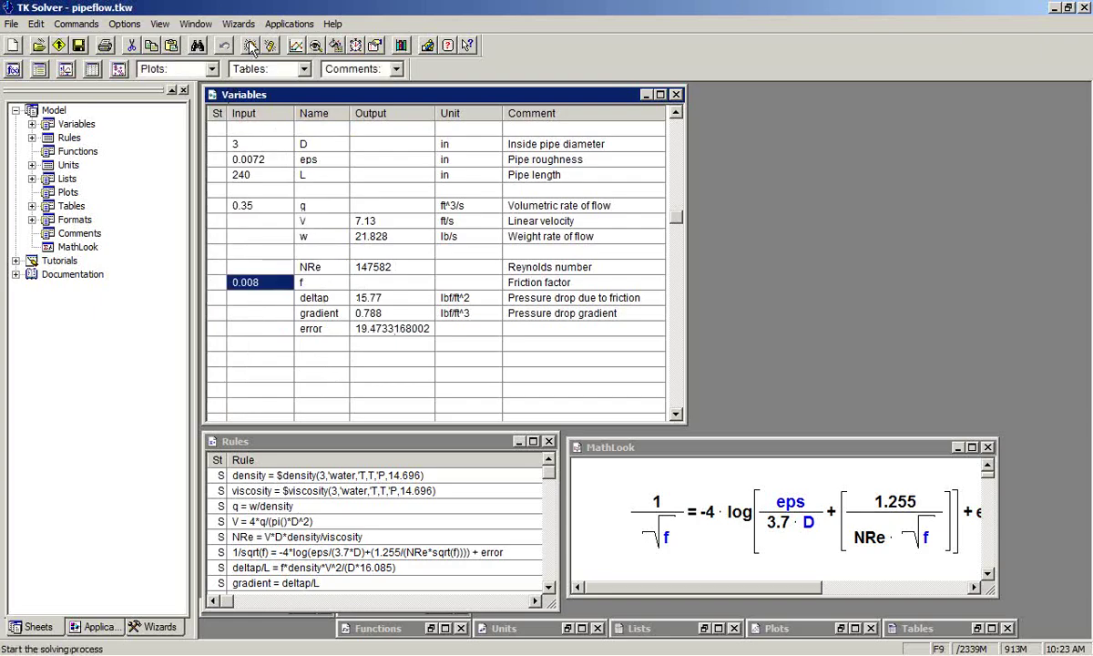
left_click(238, 44)
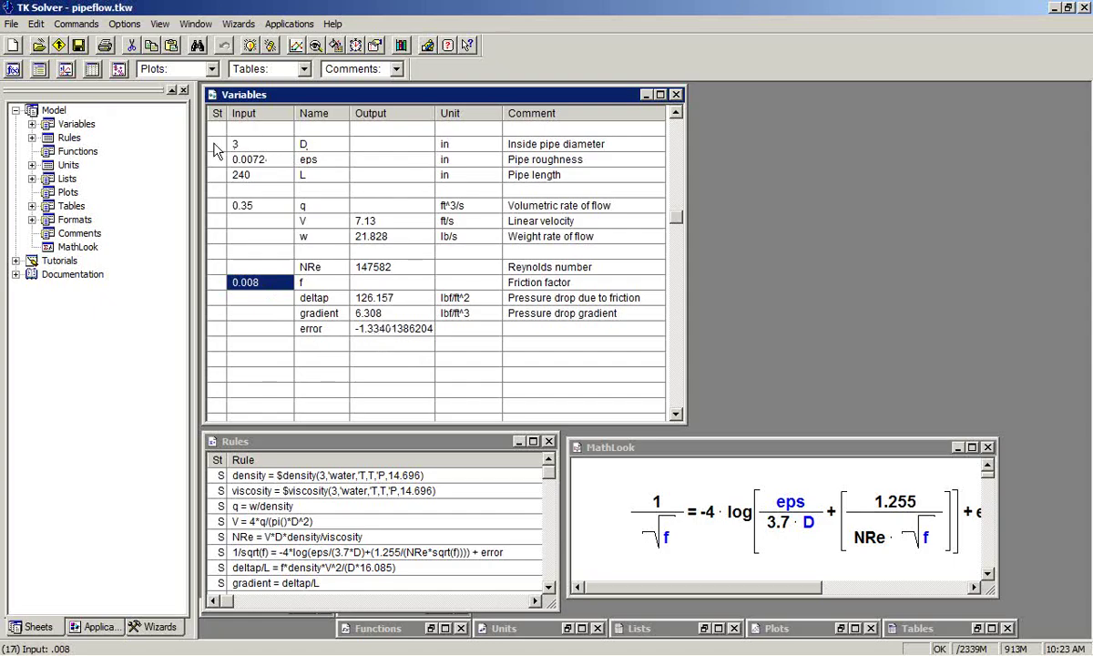
Step: Copy the friction-factor rule and define a new rule function named f
left_click(298, 552)
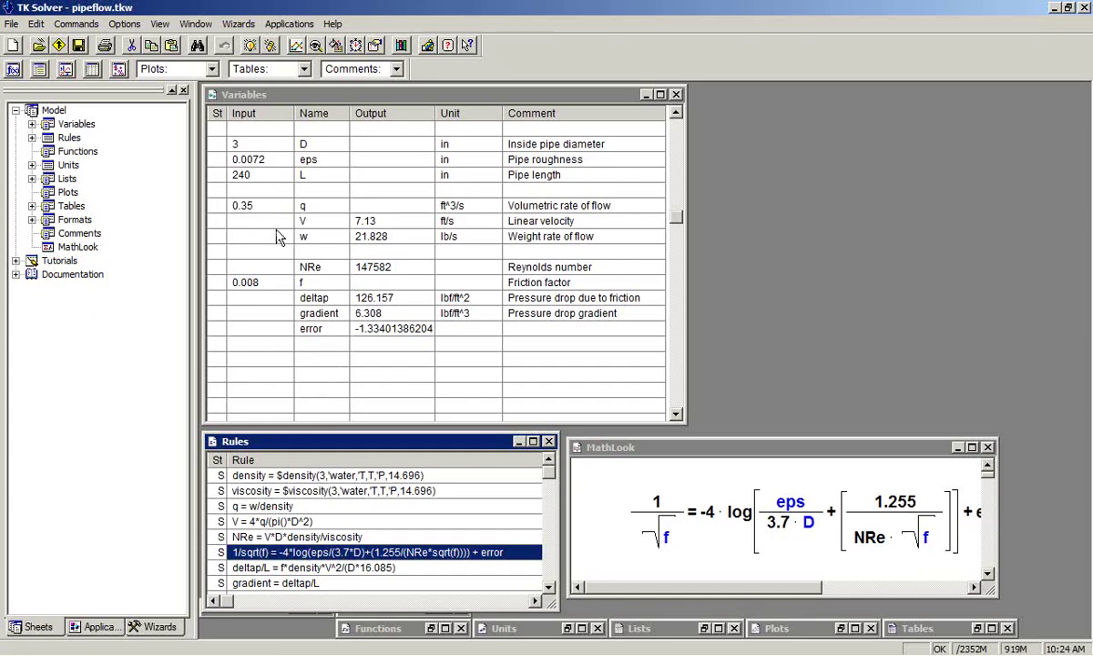
double_click(50, 152)
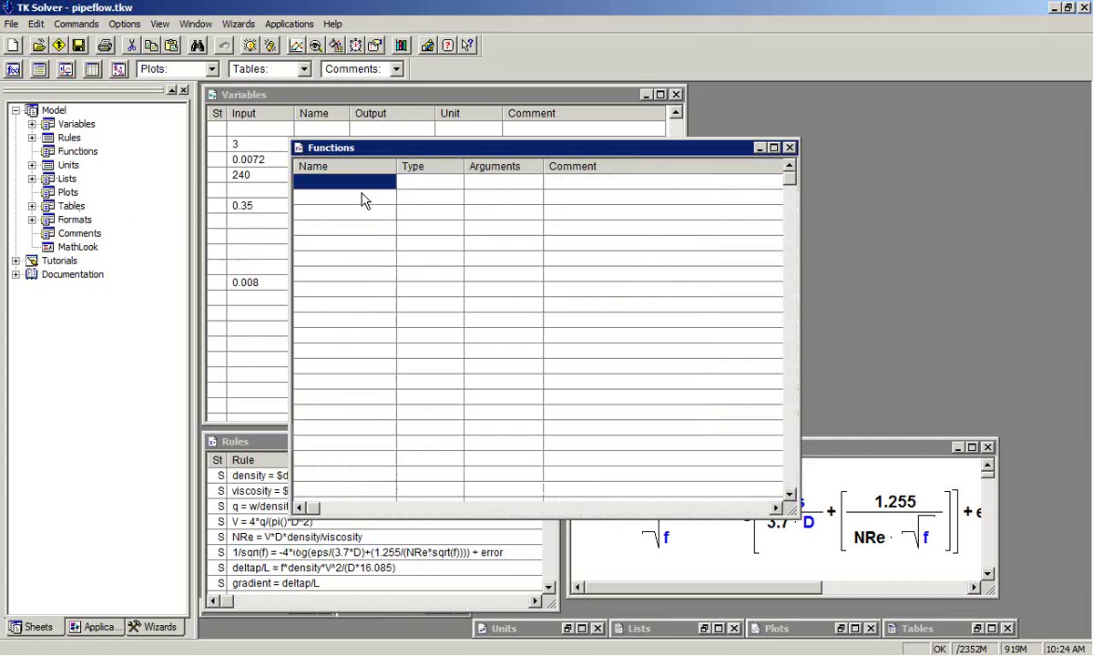
type("f")
key("Return")
left_click(421, 186)
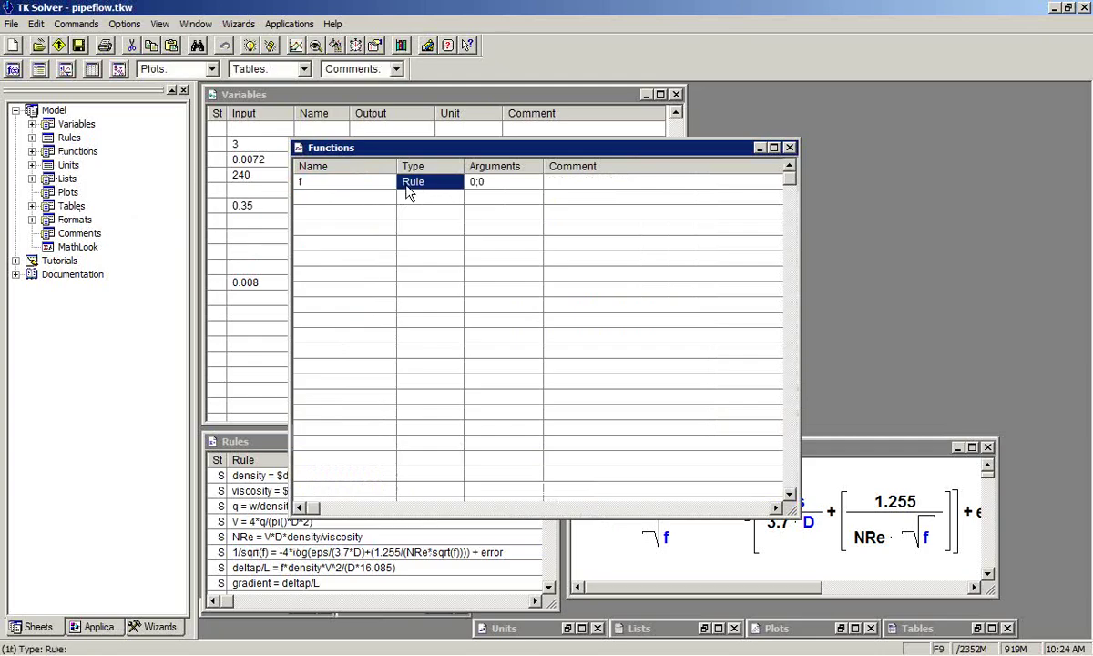
right_click(349, 185)
Step: Paste the friction-factor rule into function f's rule subsheet
left_click(372, 192)
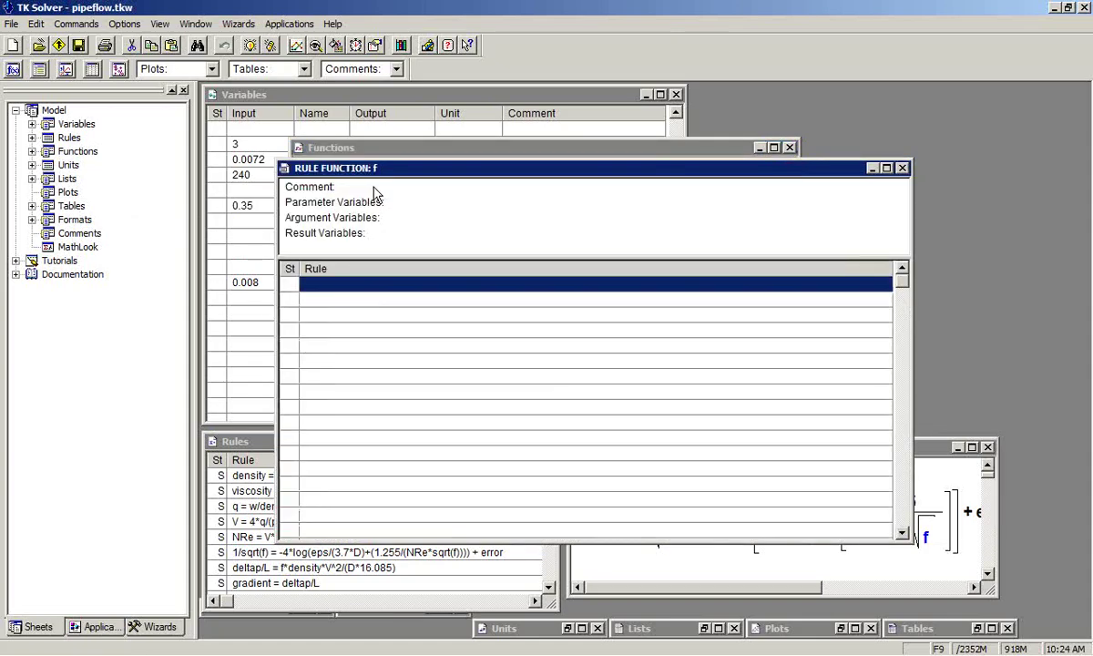
left_click(350, 299)
type("1/sqrt(f) = -4*log(eps/(3.7*D)+(1.255/(NRe*sqrt(f)))) + error")
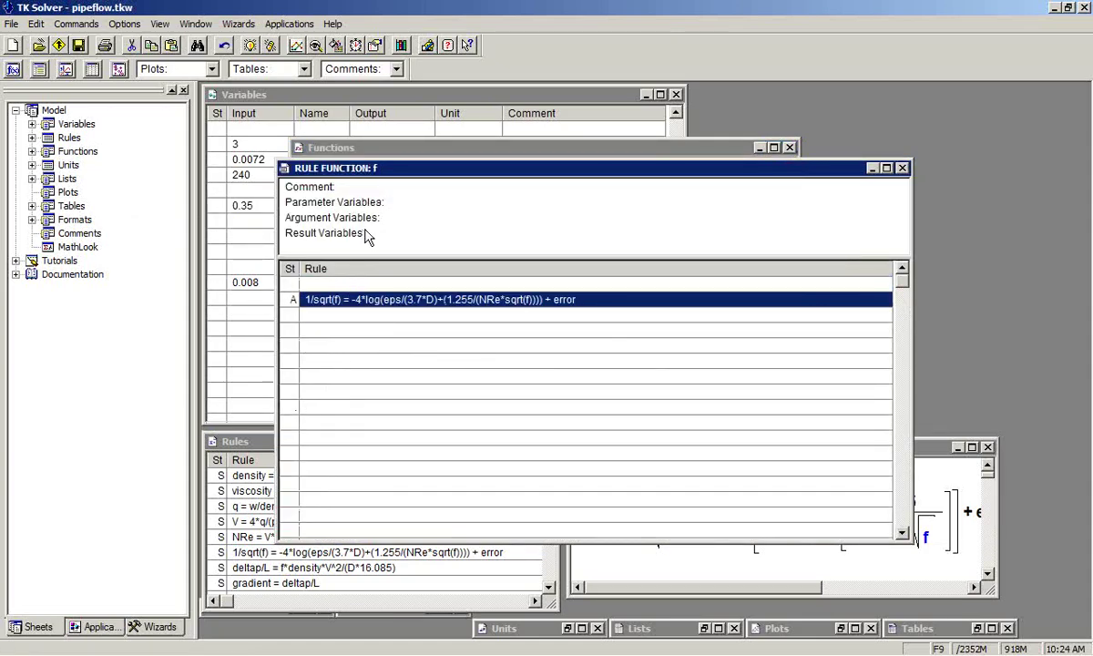
Step: Set f as the argument variable and error as the result variable
left_click(416, 221)
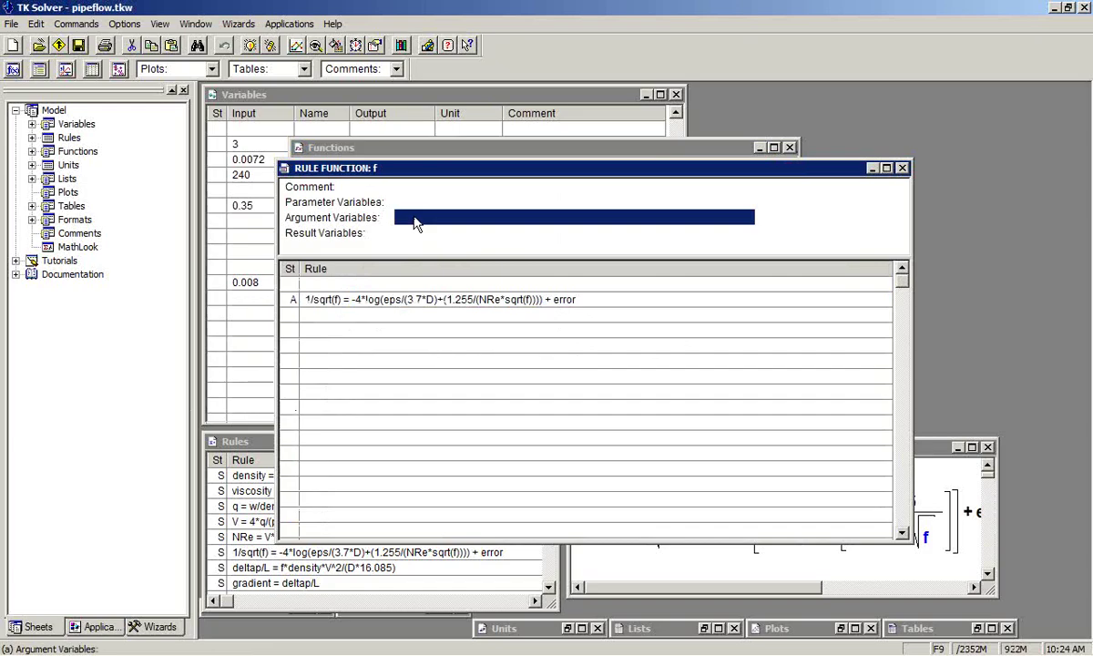
type("f")
key("Return")
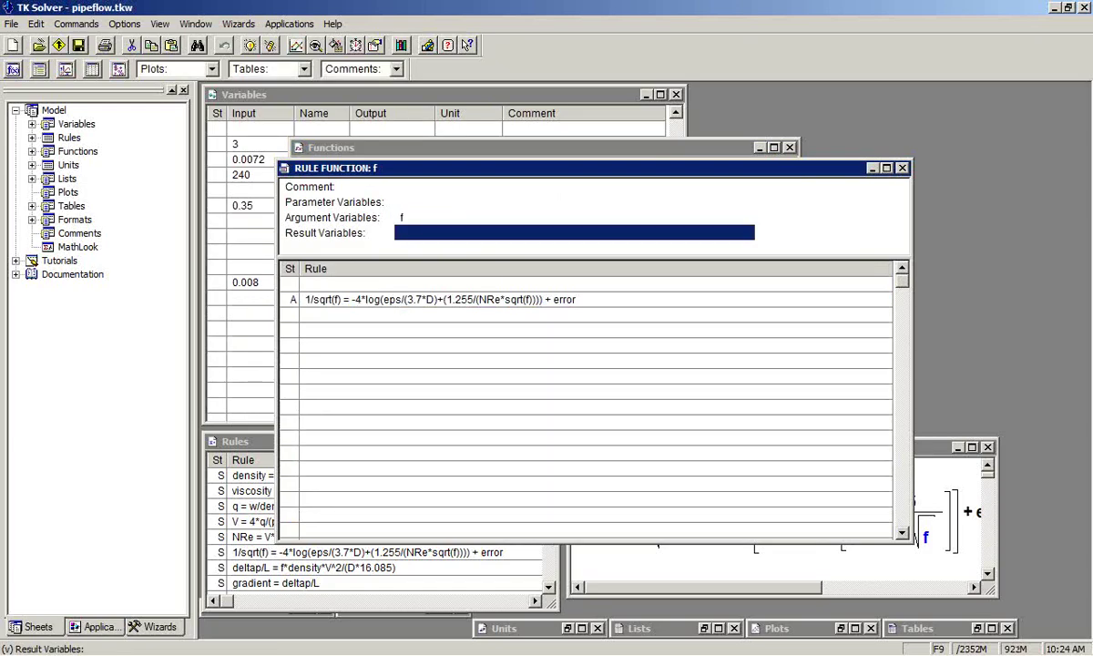
type("error")
key("Return")
Step: Enter eps, D, NRe as function f's parameter variables
left_click(405, 202)
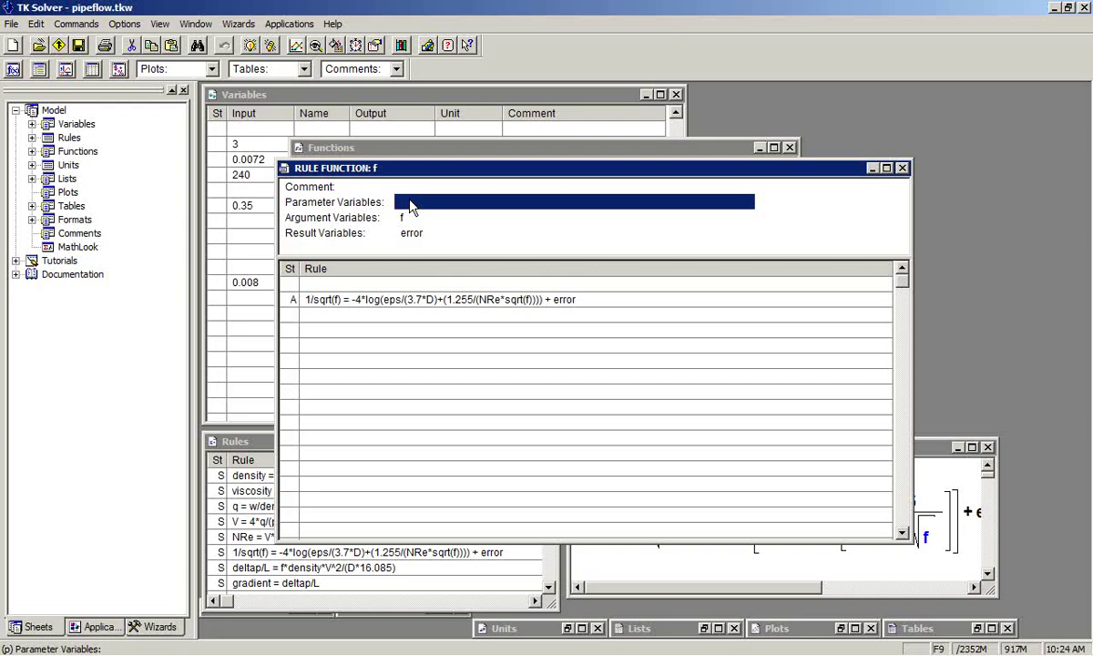
type("eps,")
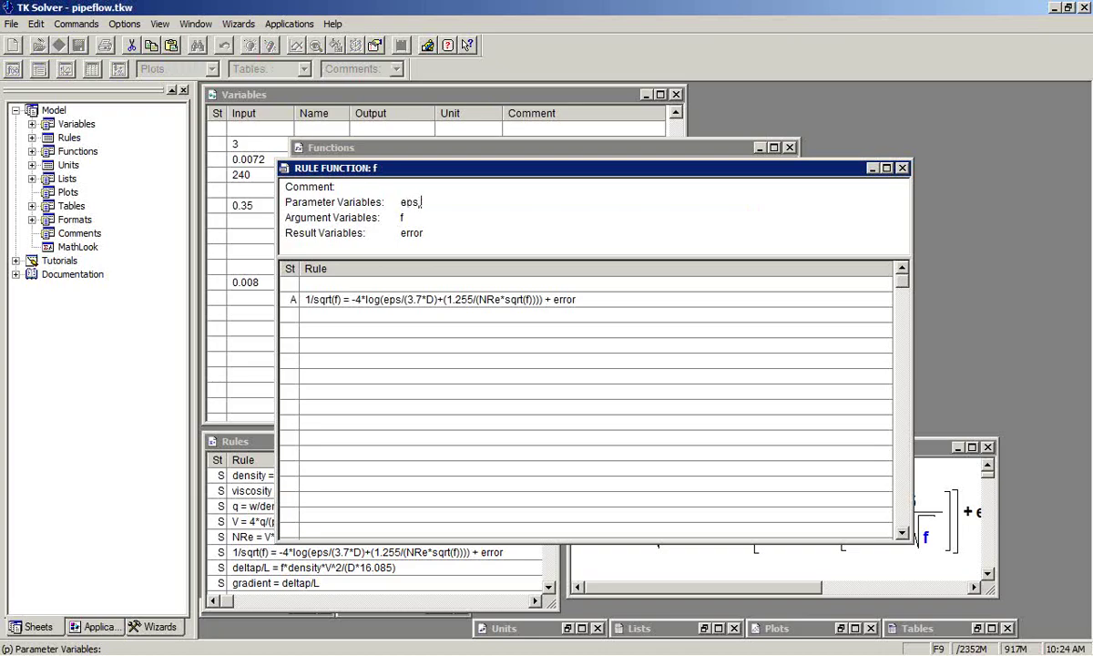
type("D,NRe")
key("Return")
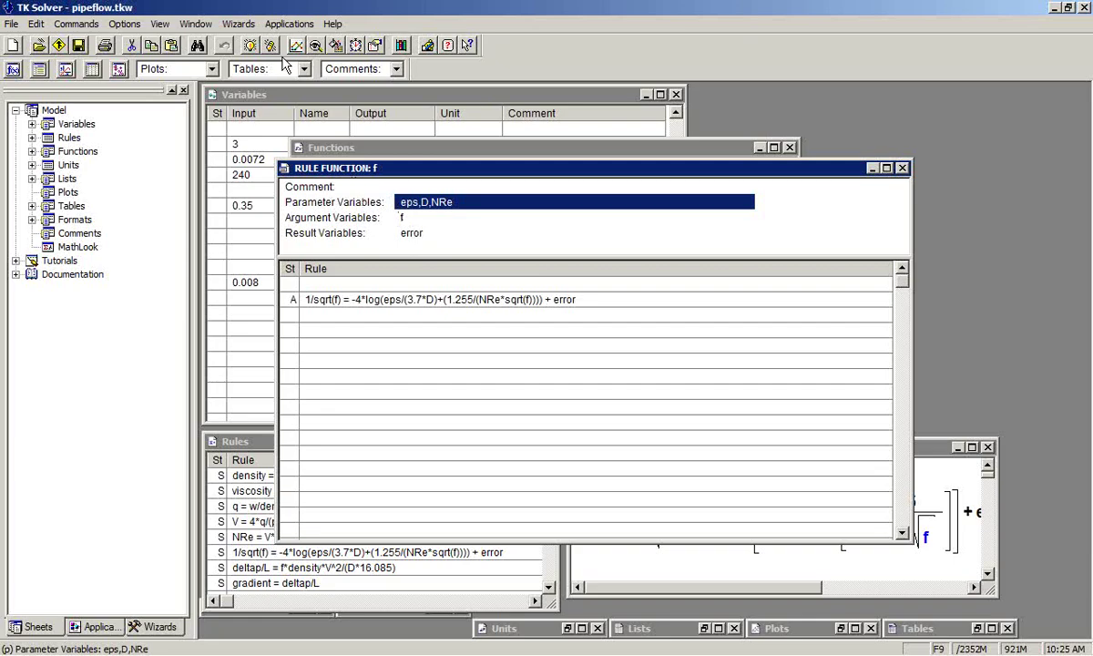
Step: Open the TK Solver 5 Library and select the newton-n procedure
left_click(288, 25)
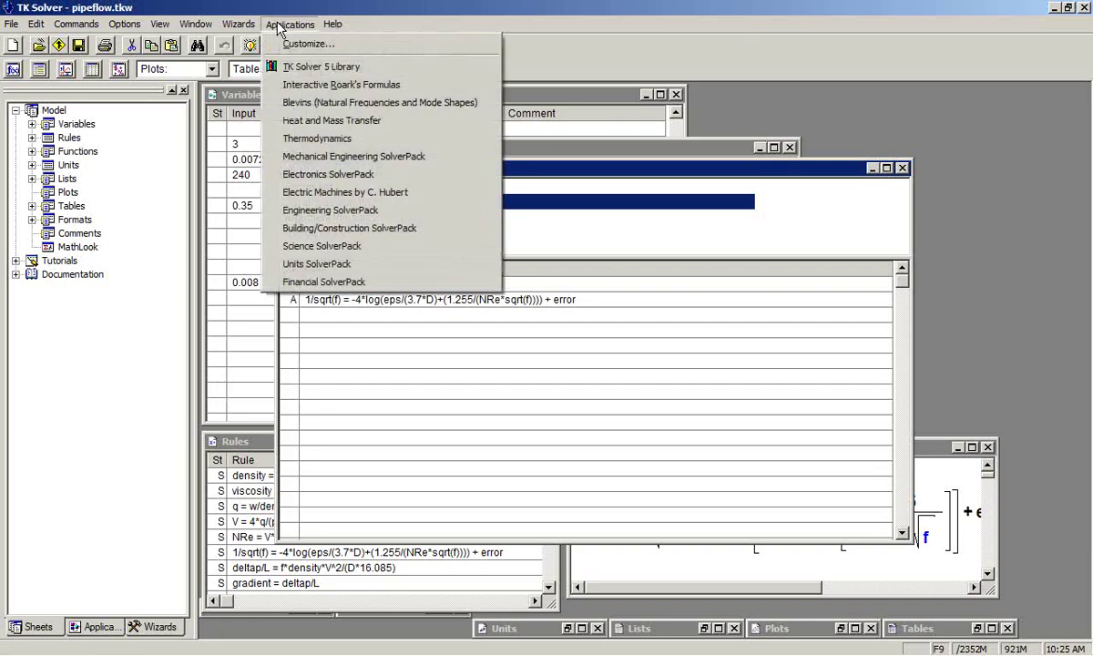
left_click(306, 73)
scroll(521, 202, "up", 5)
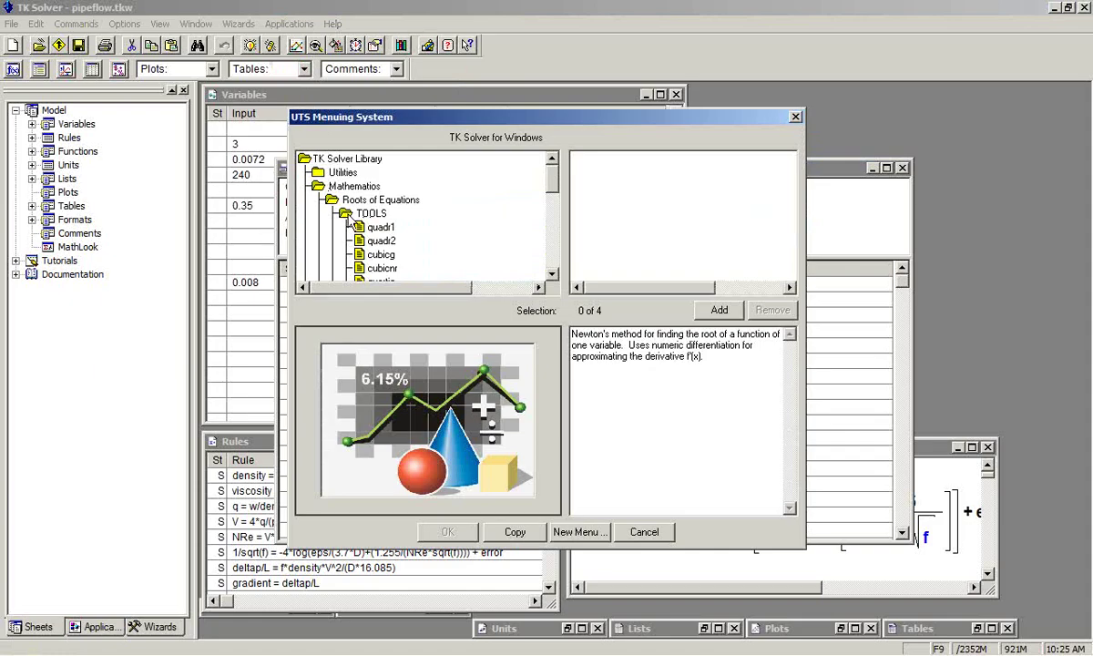
scroll(410, 228, "down", 3)
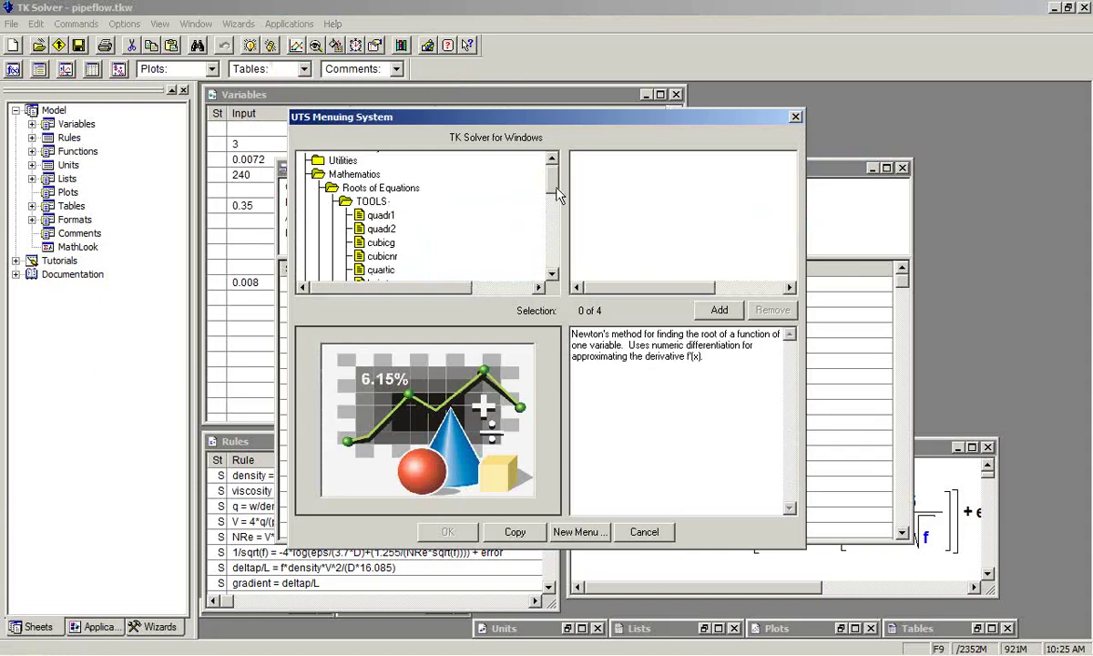
left_click(460, 266)
scroll(460, 246, "down", 1)
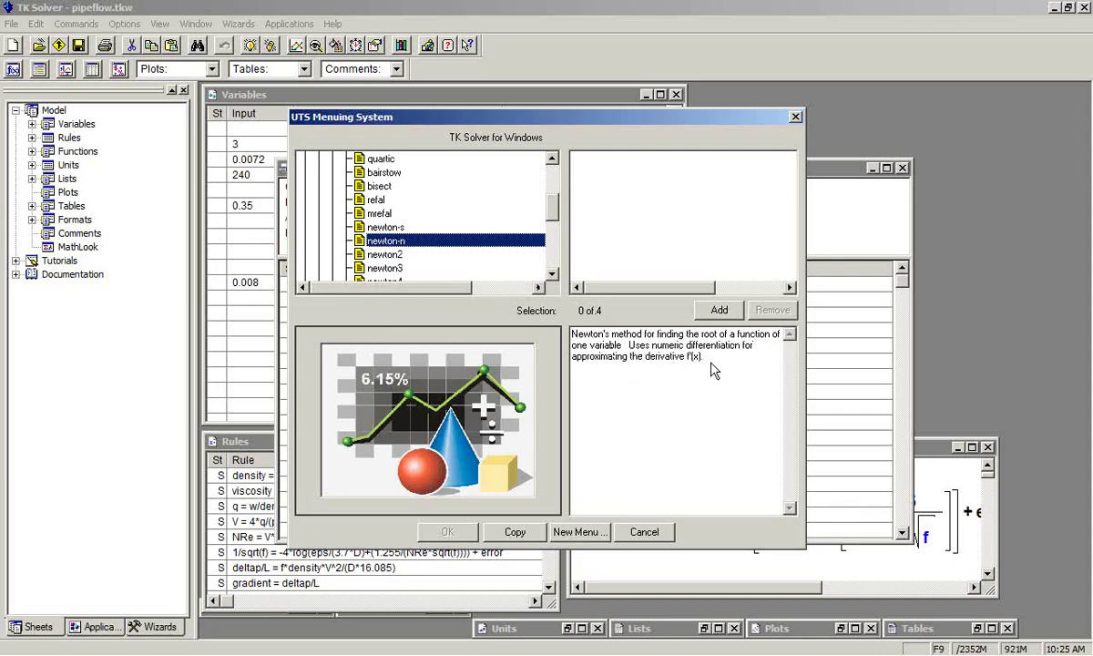
double_click(363, 241)
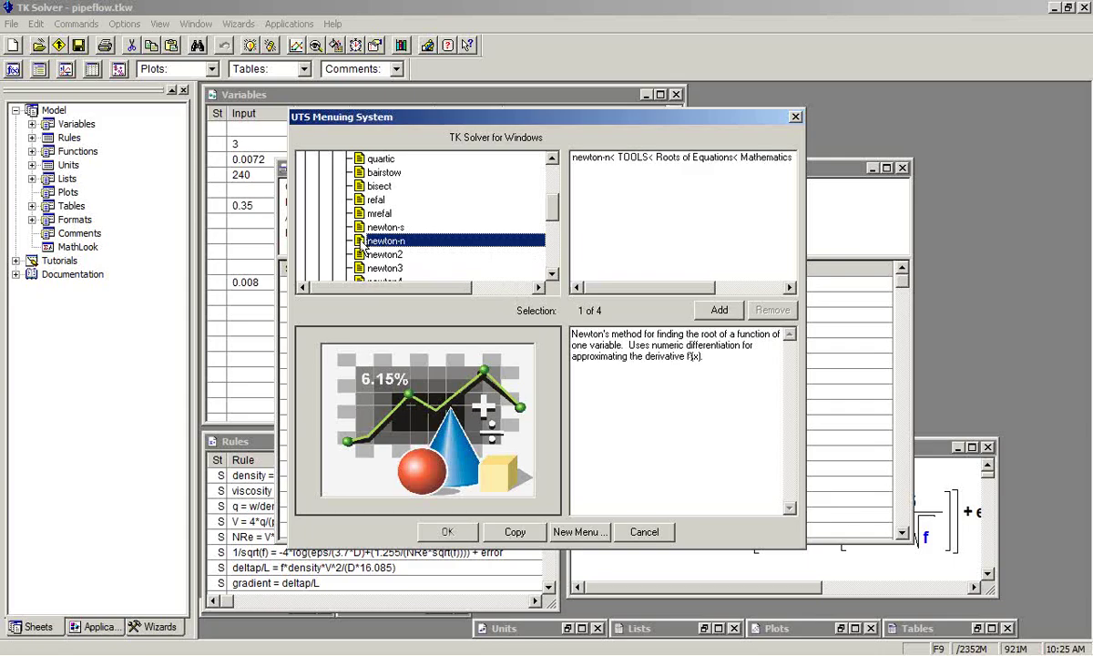
Step: Merge newton-n into the current model, close f's subsheet and select NewtonN
left_click(444, 531)
left_click(241, 268)
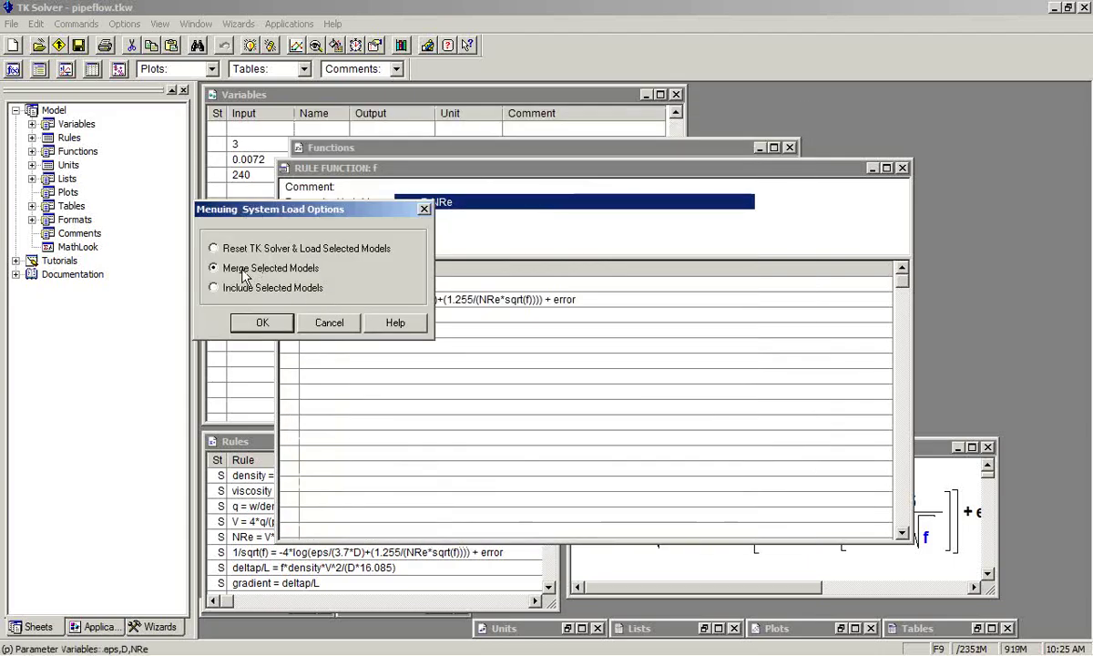
left_click(264, 319)
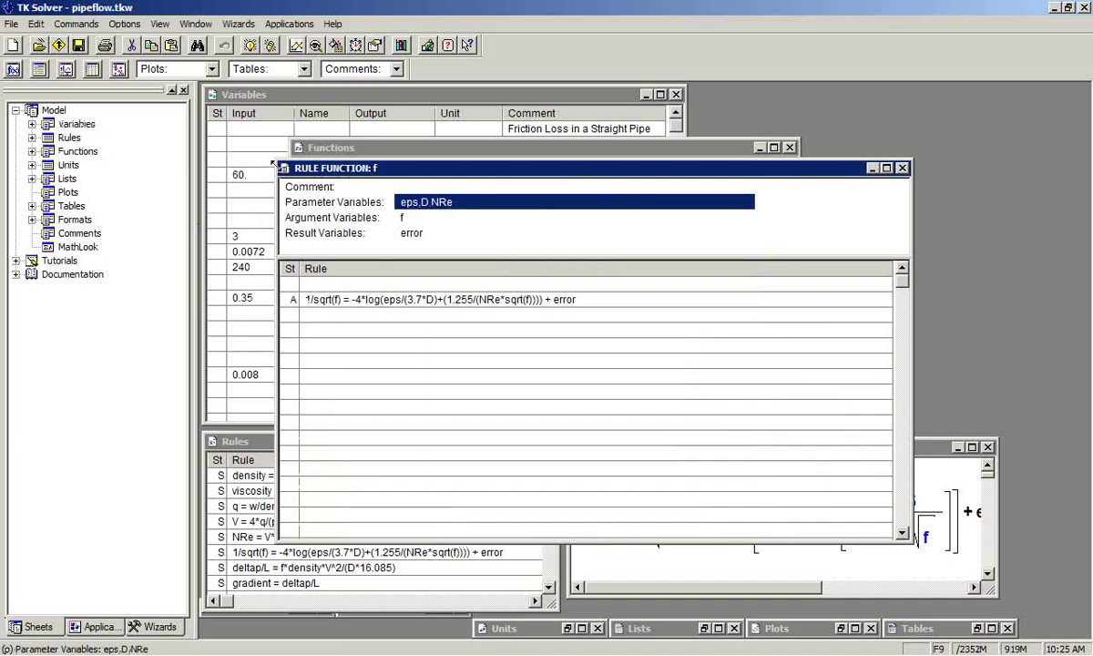
double_click(284, 169)
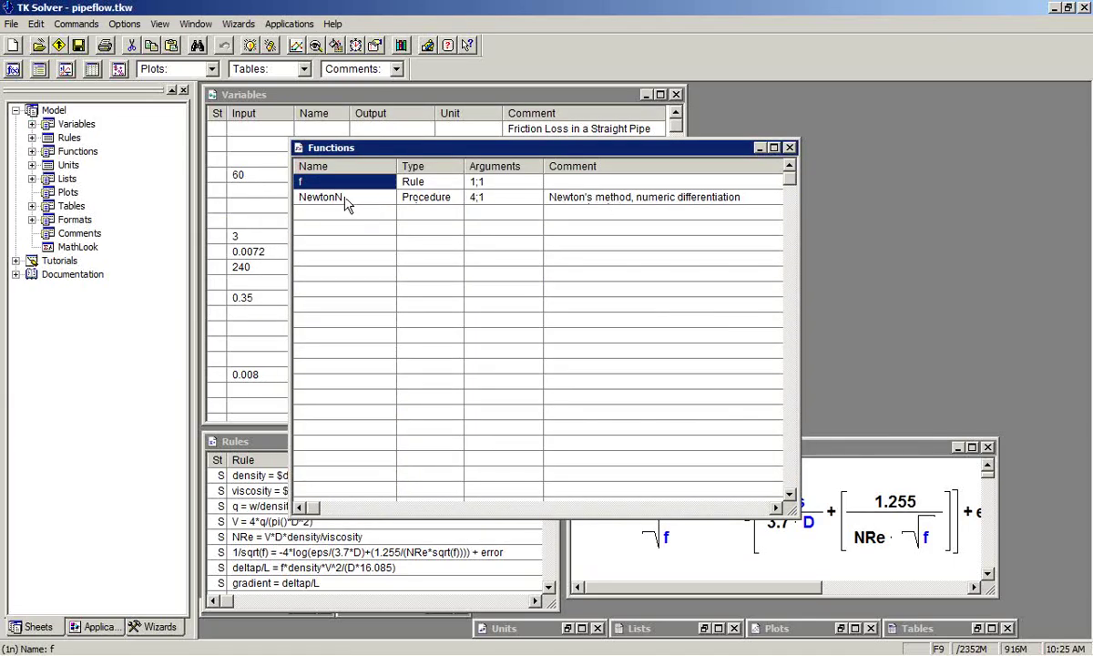
left_click(340, 202)
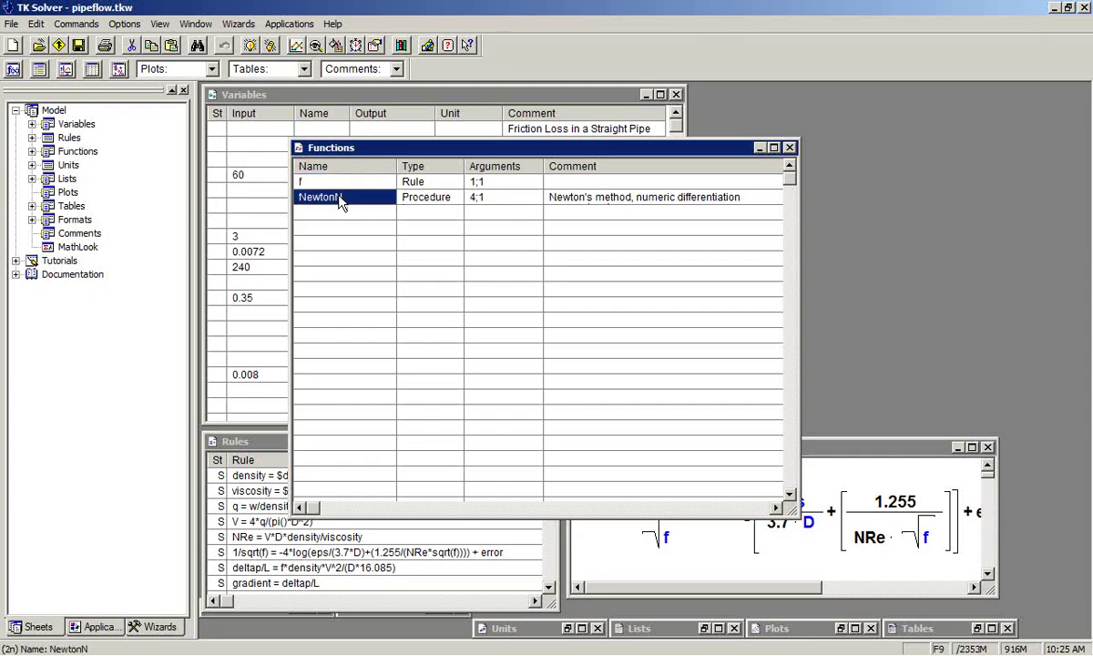
right_click(340, 201)
left_click(365, 209)
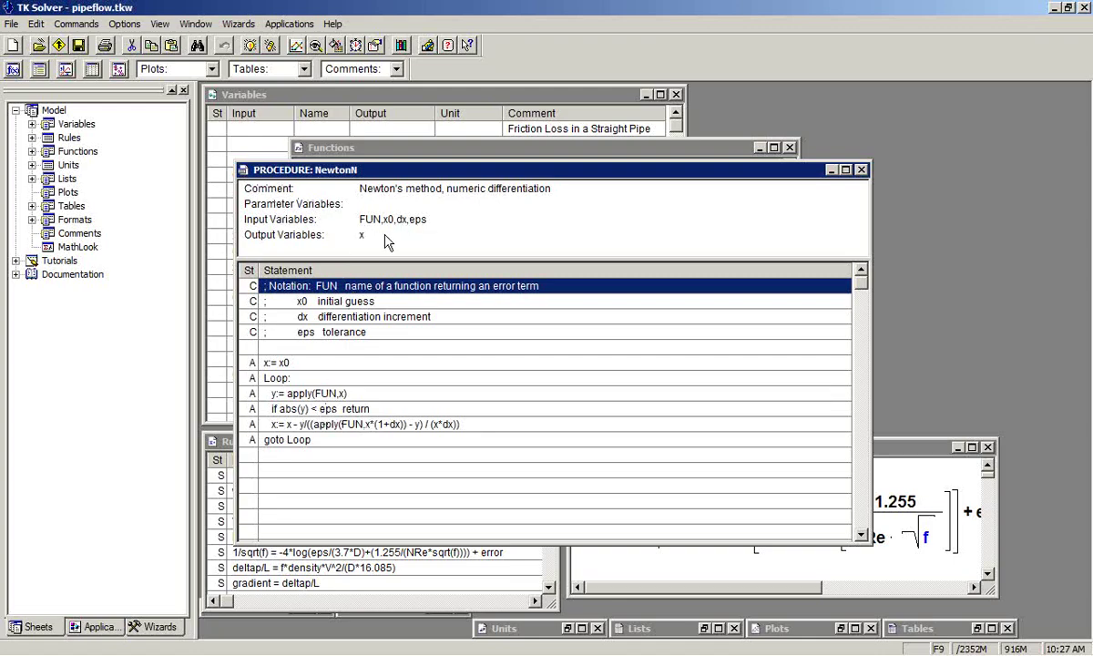
double_click(242, 170)
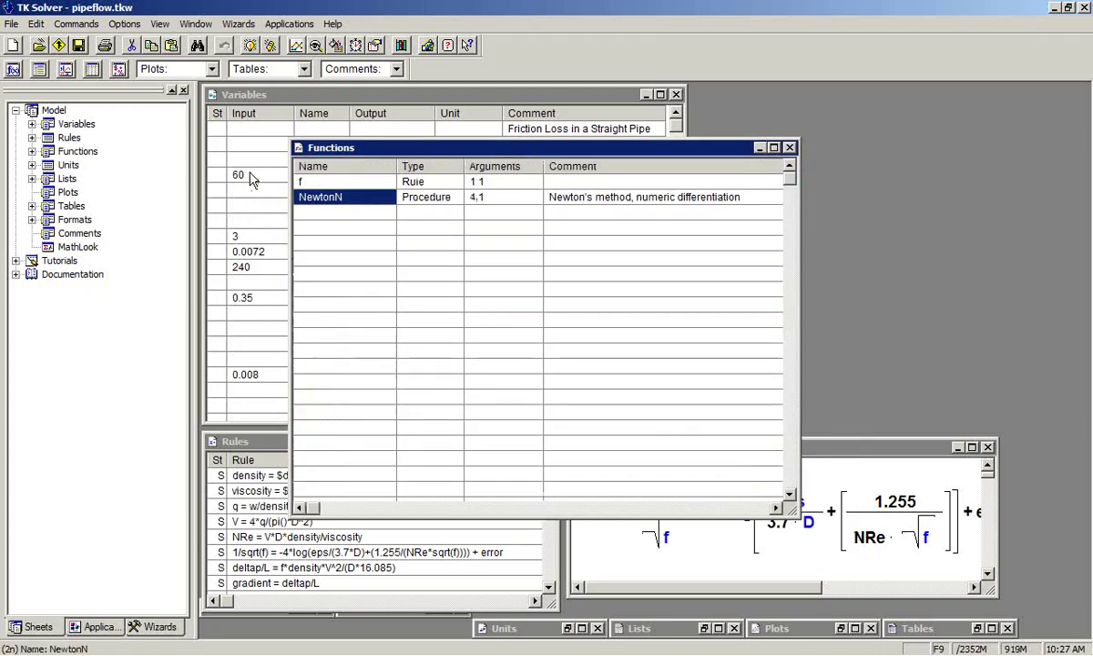
Step: Minimize the Functions sheet and enter f = NewtonN('f,.001,.0001,1e-8) as a new rule
left_click(298, 150)
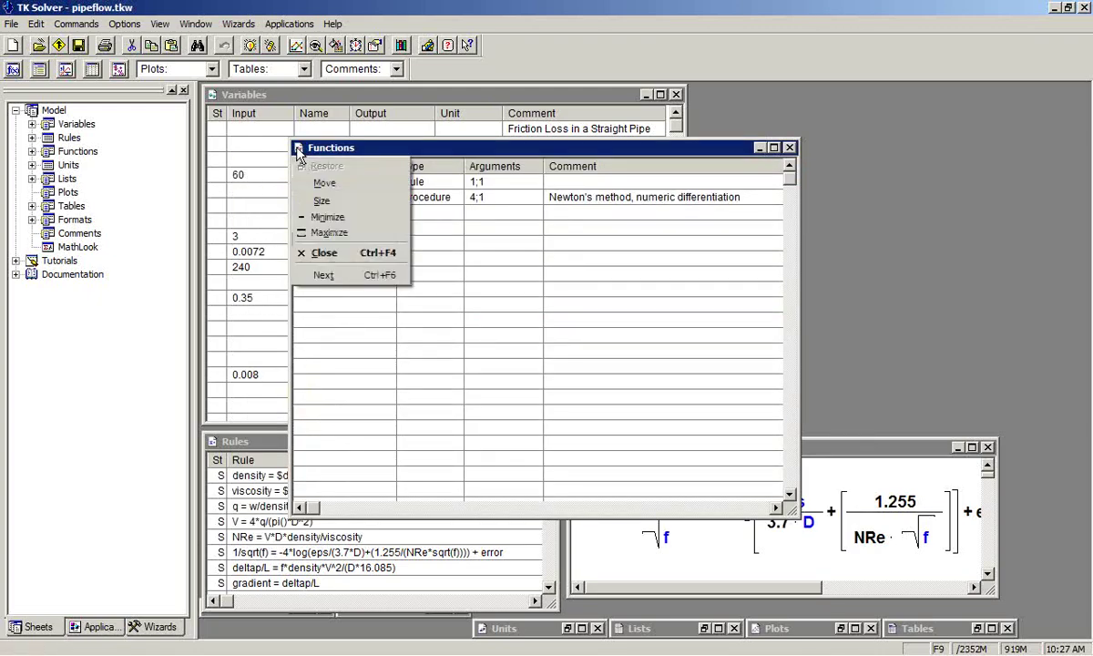
left_click(333, 215)
scroll(283, 492, "down", 2)
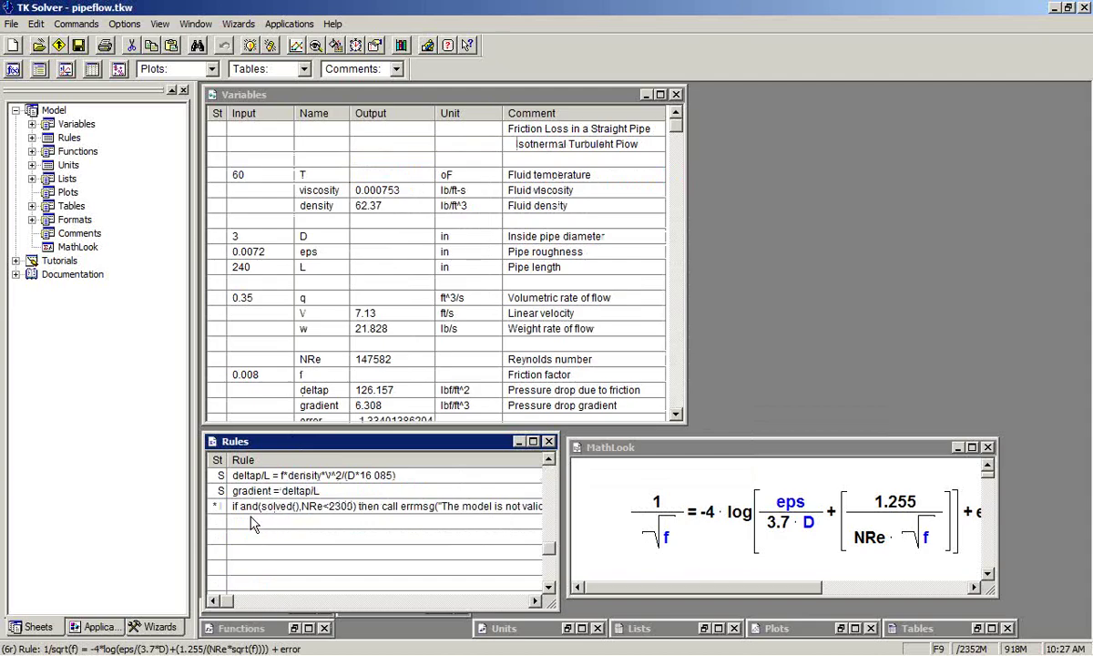
left_click(255, 539)
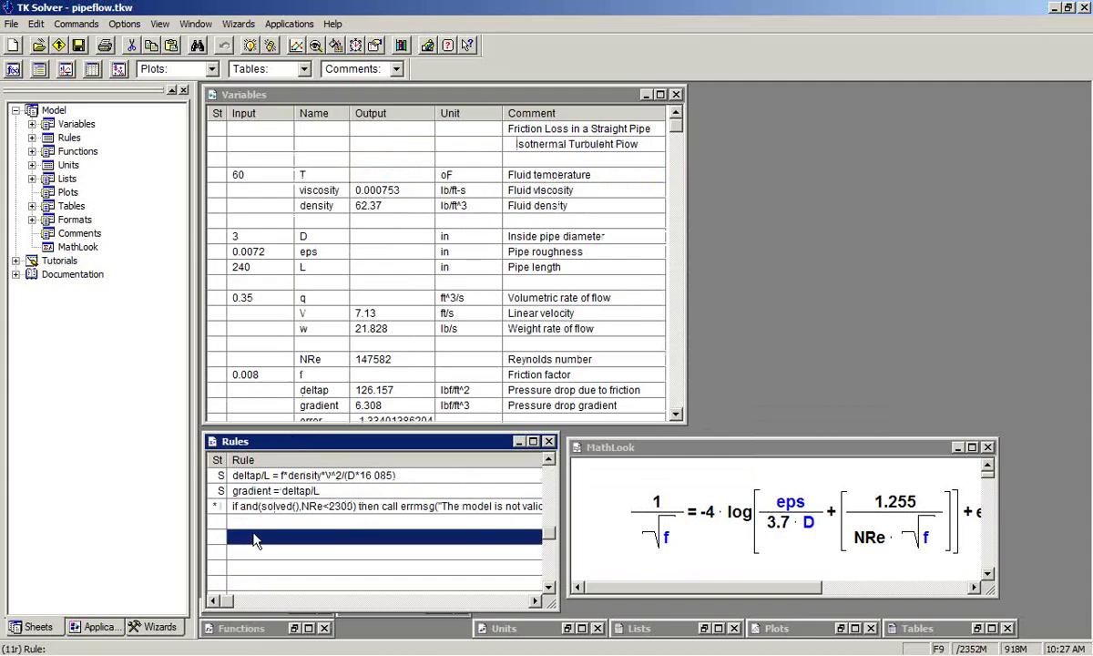
type("f = Newto")
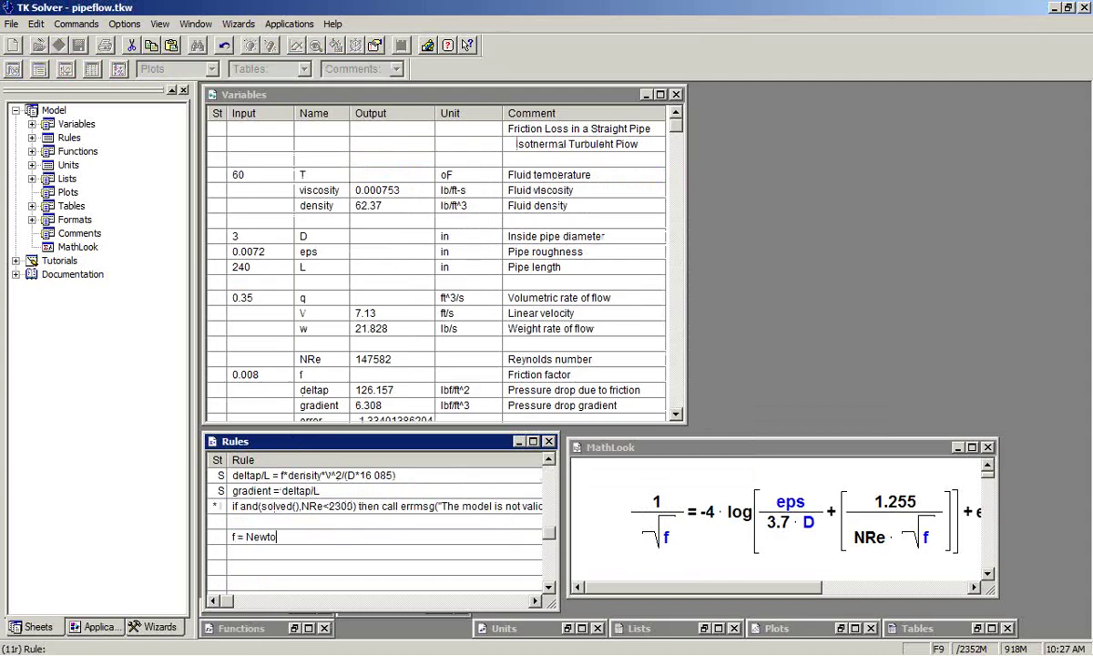
type("nN(")
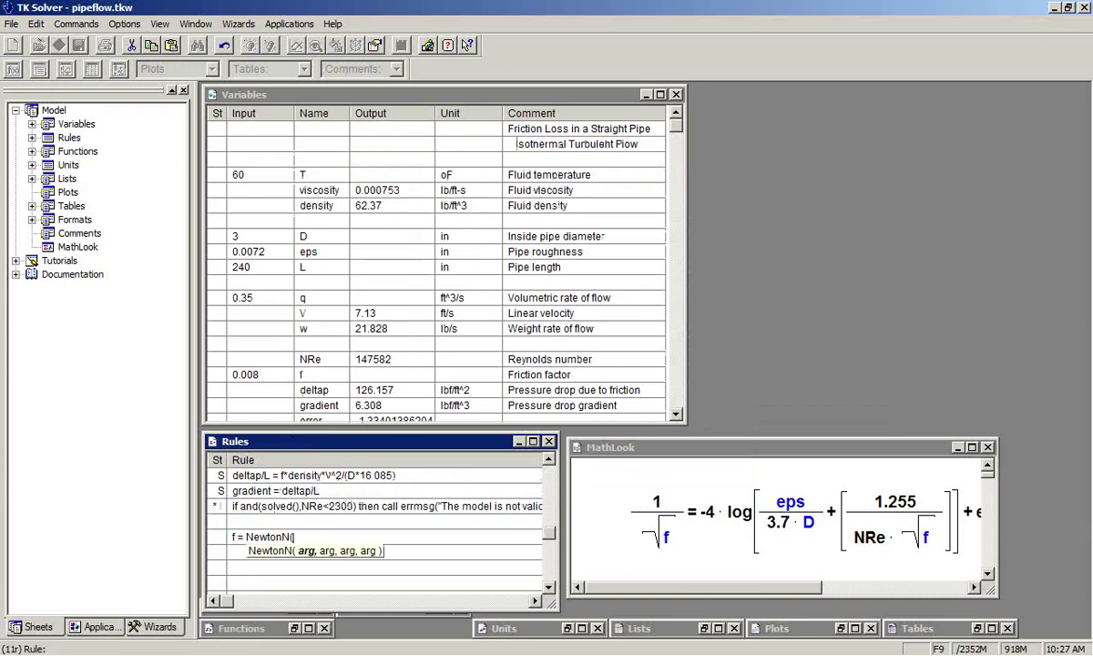
type("'f")
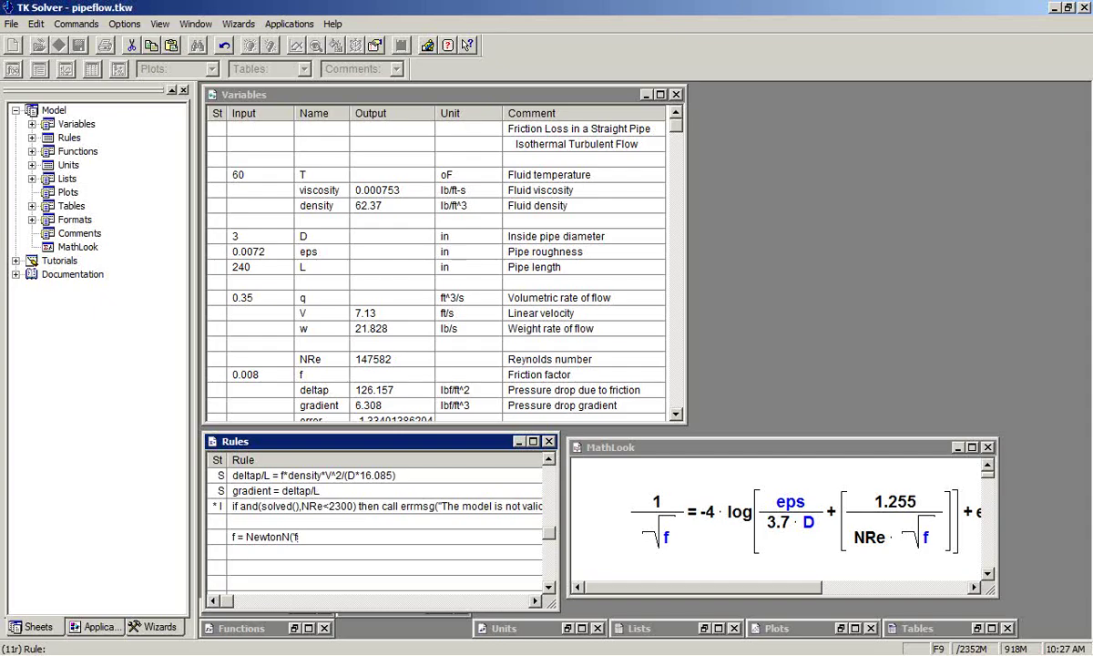
type(",.001")
type(",.0001,1e-8")
type(")")
key("Return")
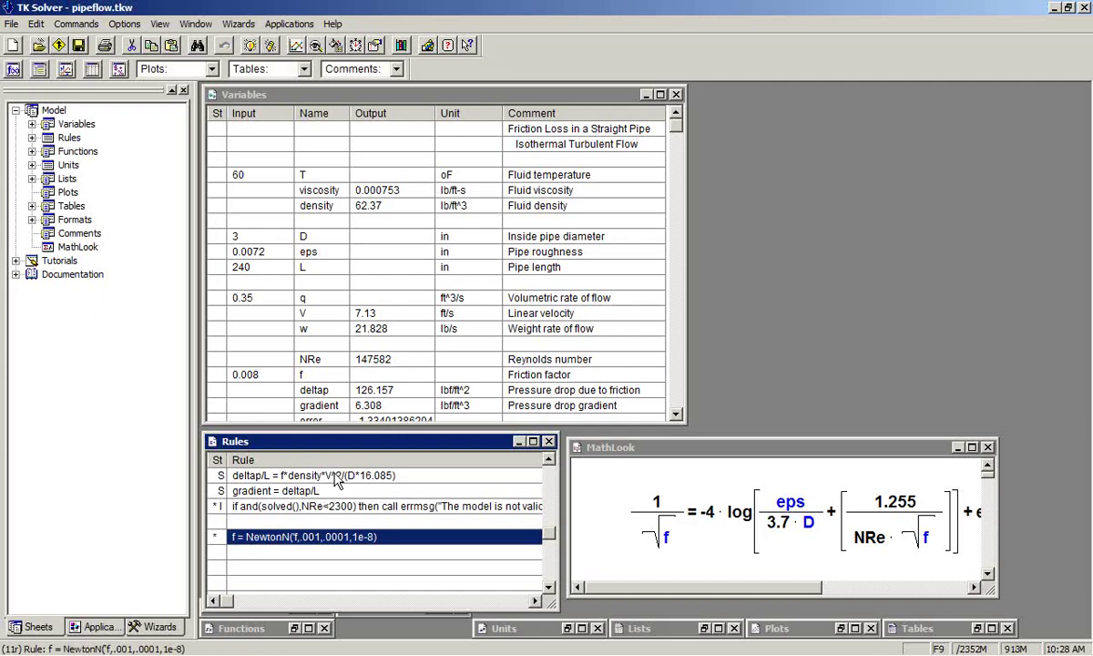
Step: Remove the + error term from the 1/sqrt(f) friction-factor rule
left_click(260, 313)
scroll(281, 321, "down", 1)
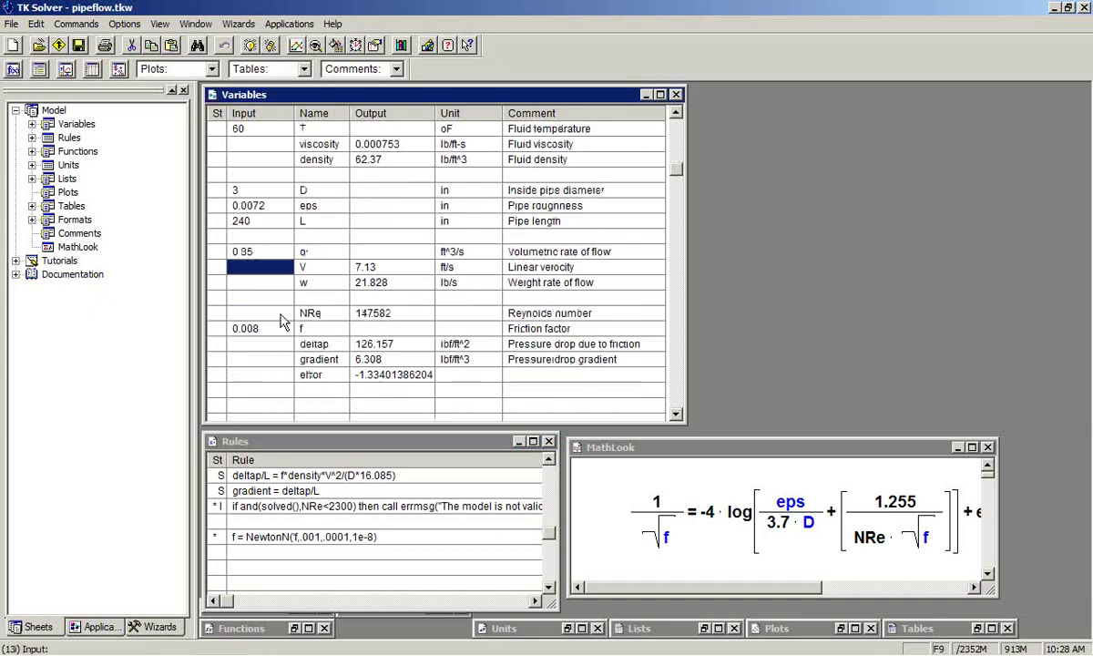
scroll(281, 319, "down", 1)
left_click(382, 497)
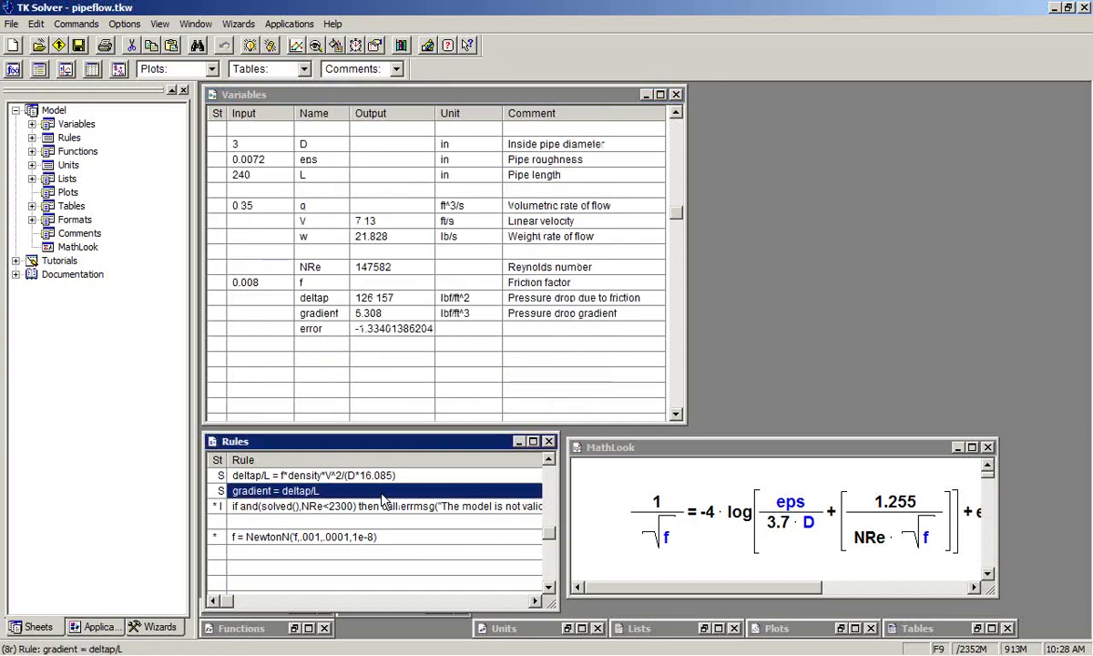
scroll(362, 474, "up", 2)
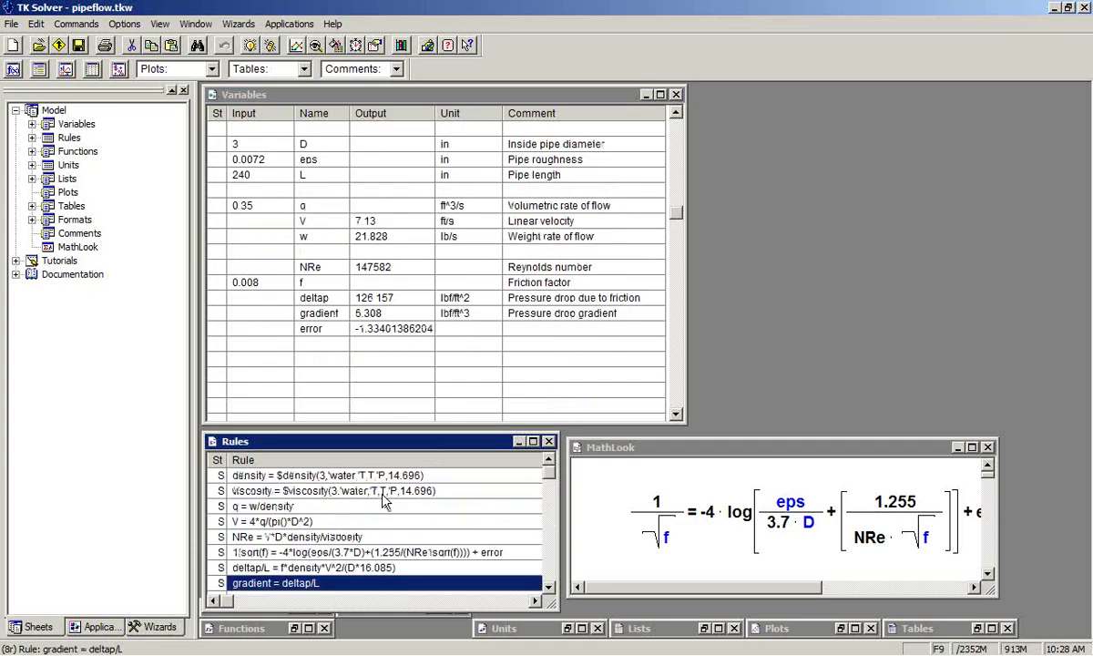
left_click(473, 552)
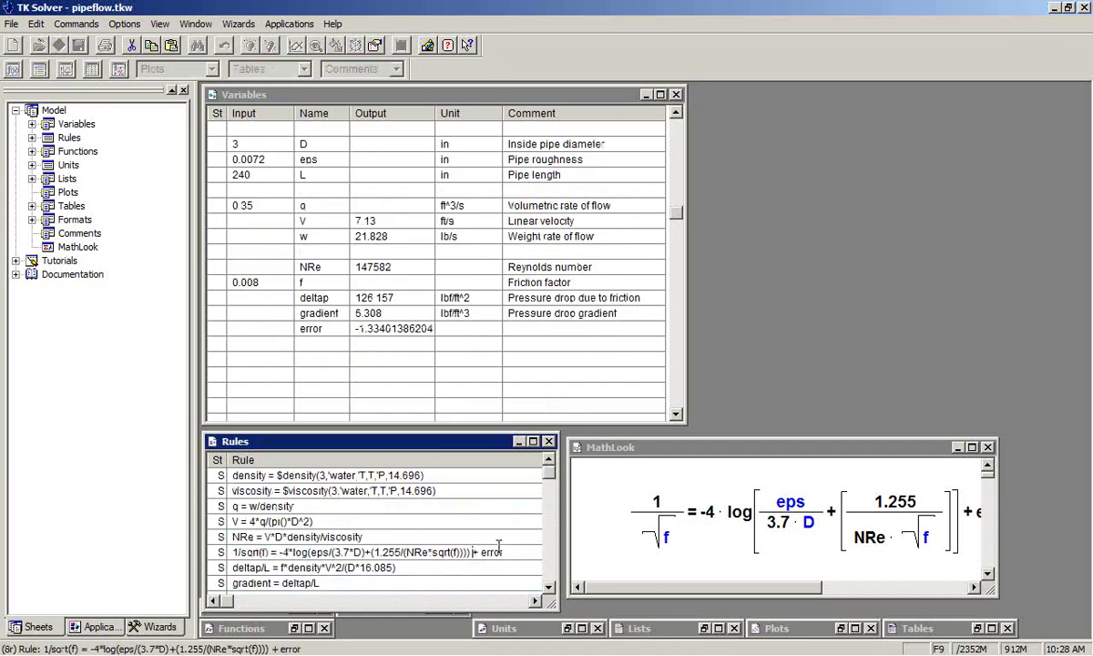
key("Delete")
key("Delete")
key("Delete")
key("Delete")
key("Delete")
key("Delete")
key("Delete")
key("Return")
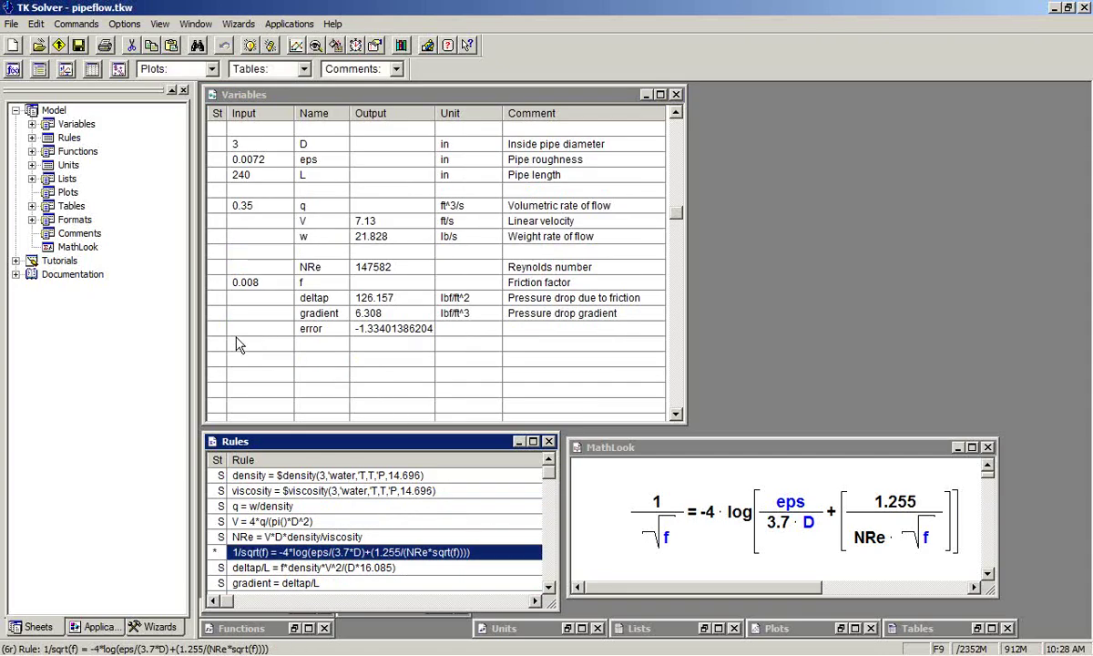
Step: Clear the 0.008 input value of variable f
left_click(219, 329)
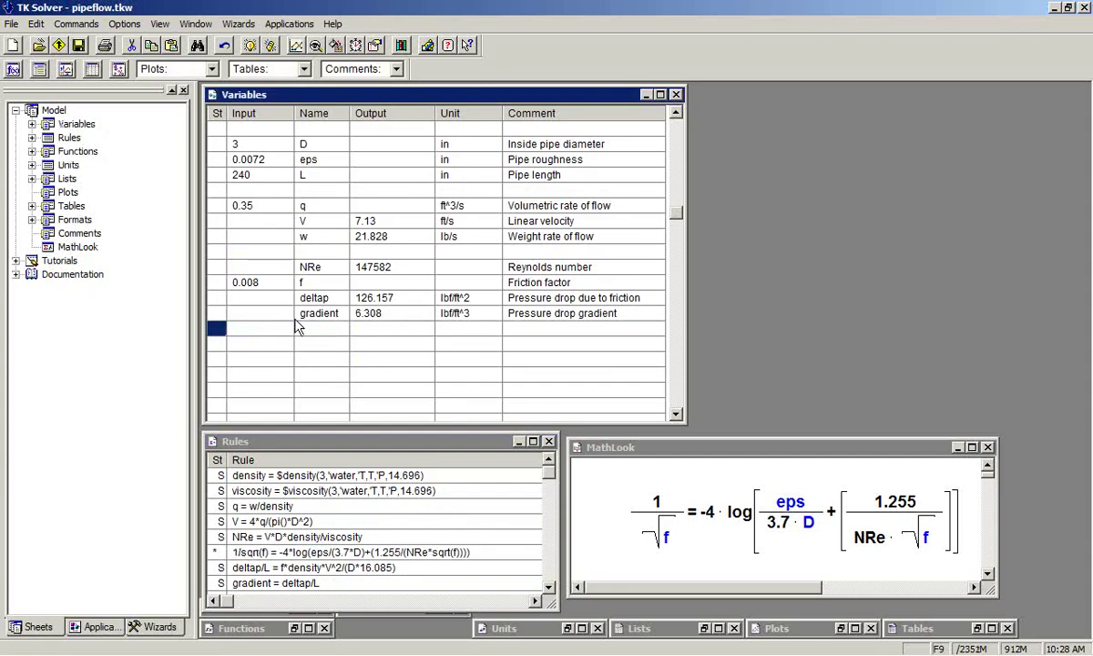
left_click(259, 281)
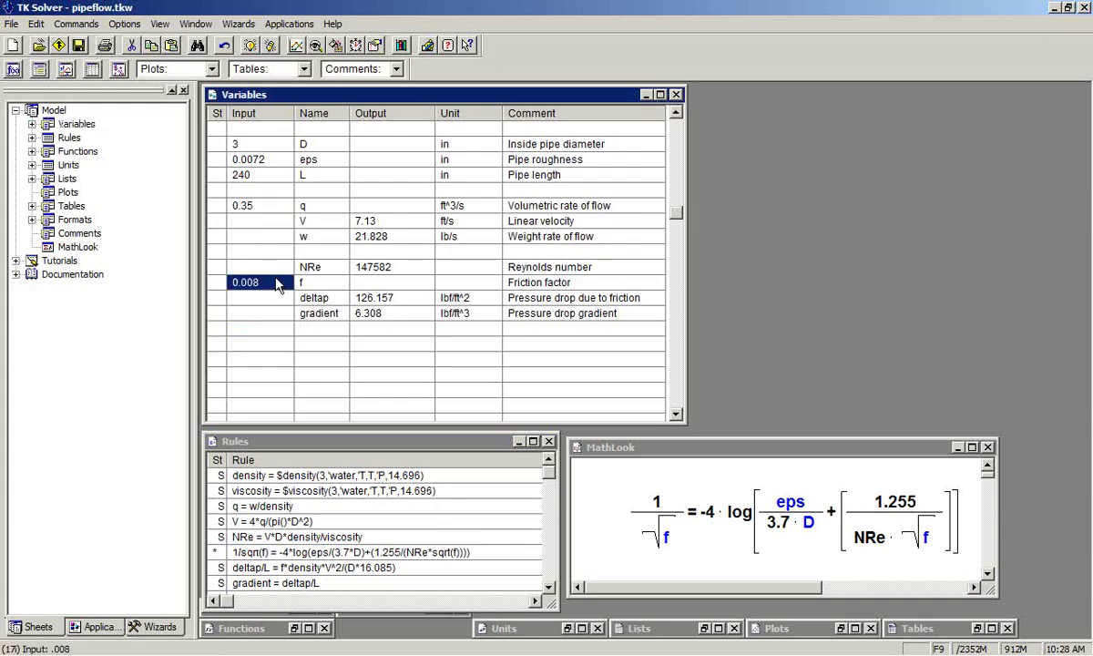
key("Delete")
Step: Delete f's first guess of 0.001 in its variable subsheet
right_click(330, 285)
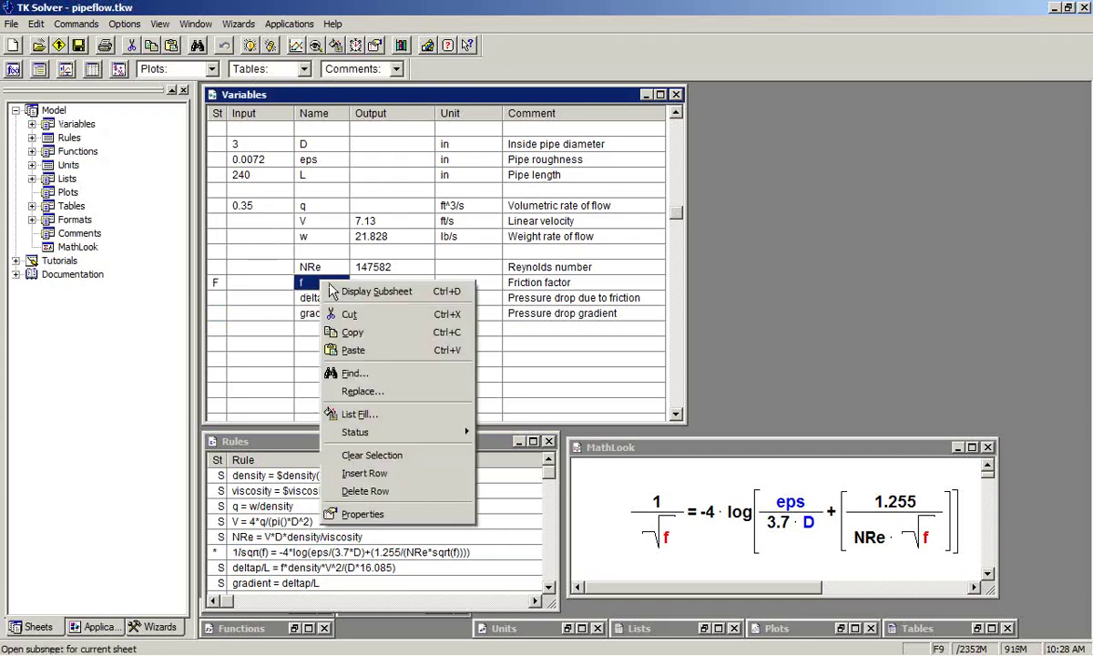
left_click(365, 290)
left_click(445, 244)
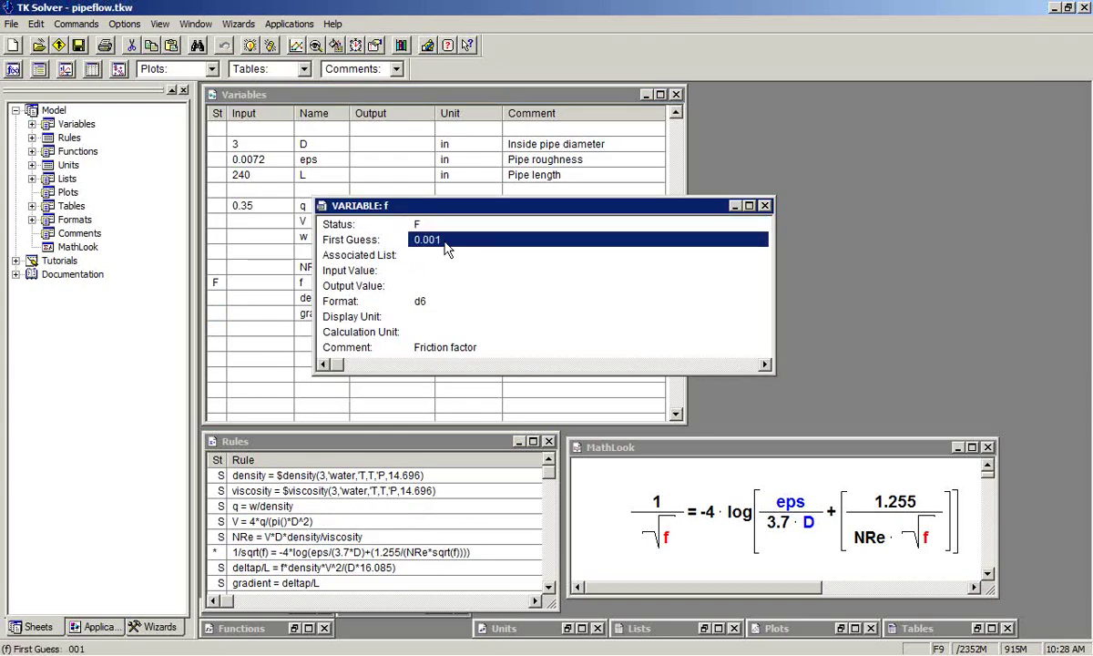
key("Delete")
left_click(765, 206)
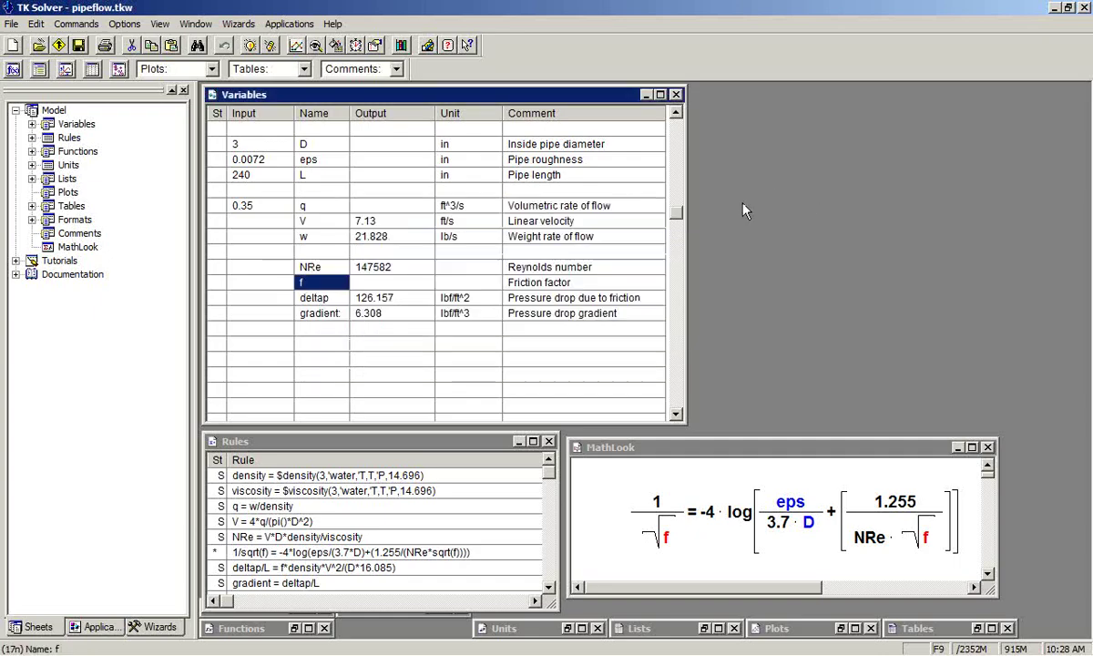
scroll(381, 242, "up", 1)
scroll(381, 241, "up", 1)
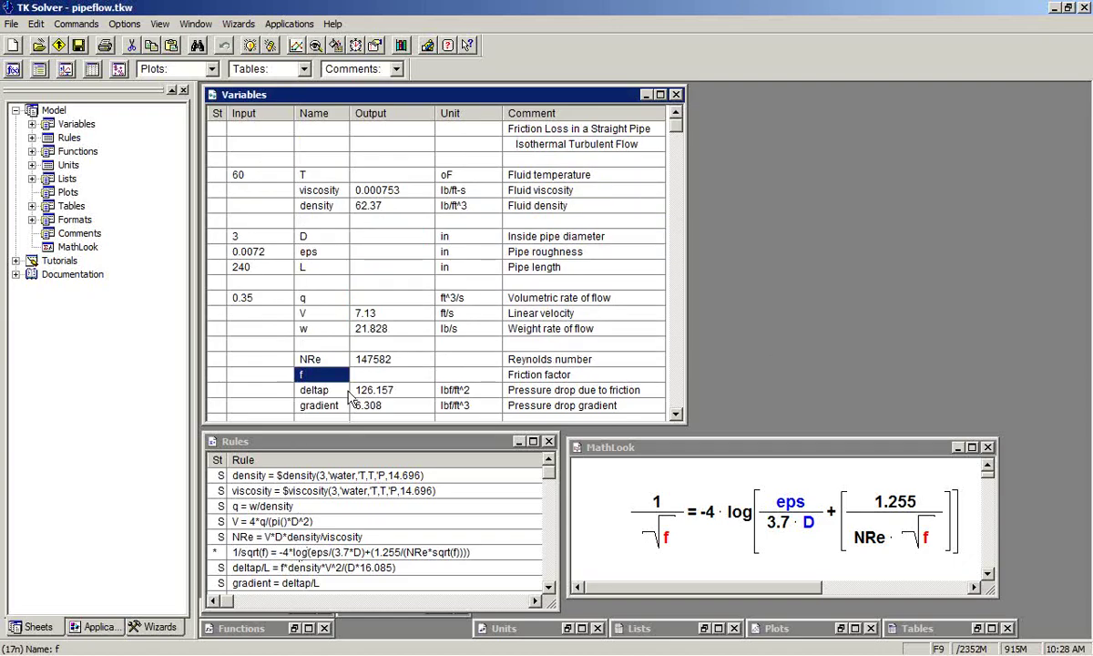
Step: Solve the model so f gives 0.006412, deltap 101.11 lbf/ft^2 and gradient 5.056
left_click(252, 49)
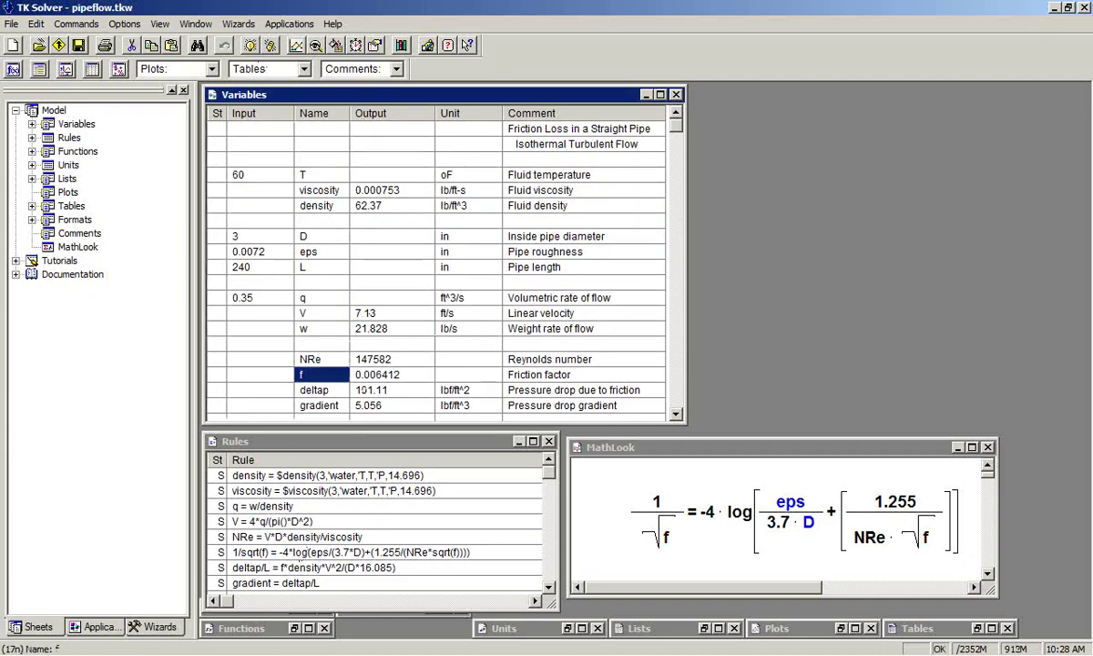